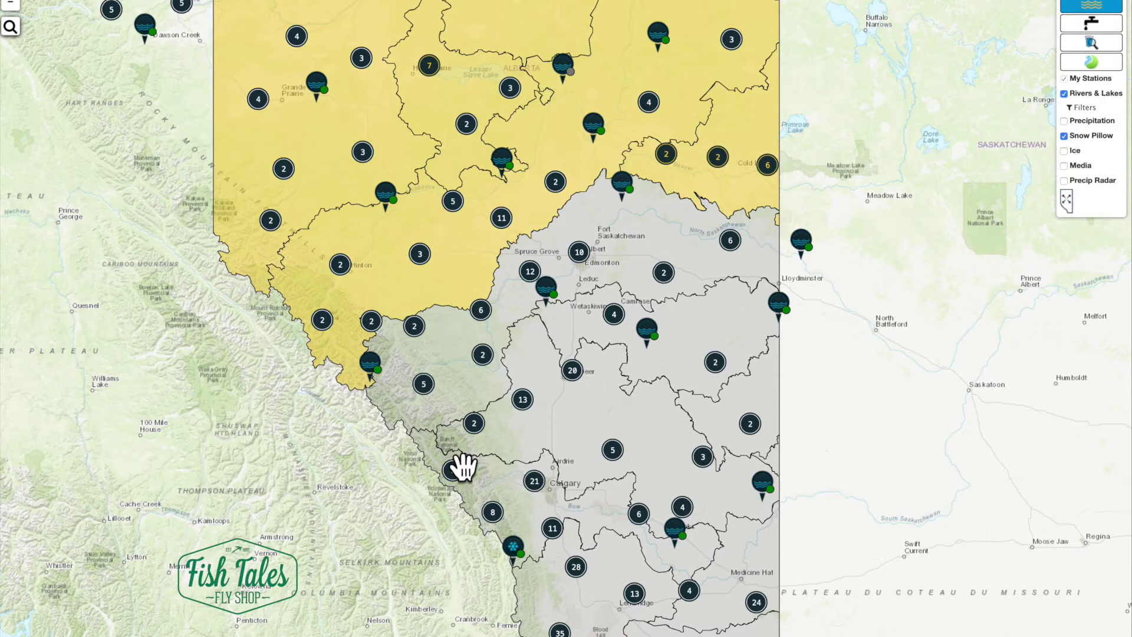
Bring the Kananaskis and Highwood ranges southwest of Calgary into close view on the station map.
scroll(505, 543, "up", 1)
scroll(559, 483, "up", 1)
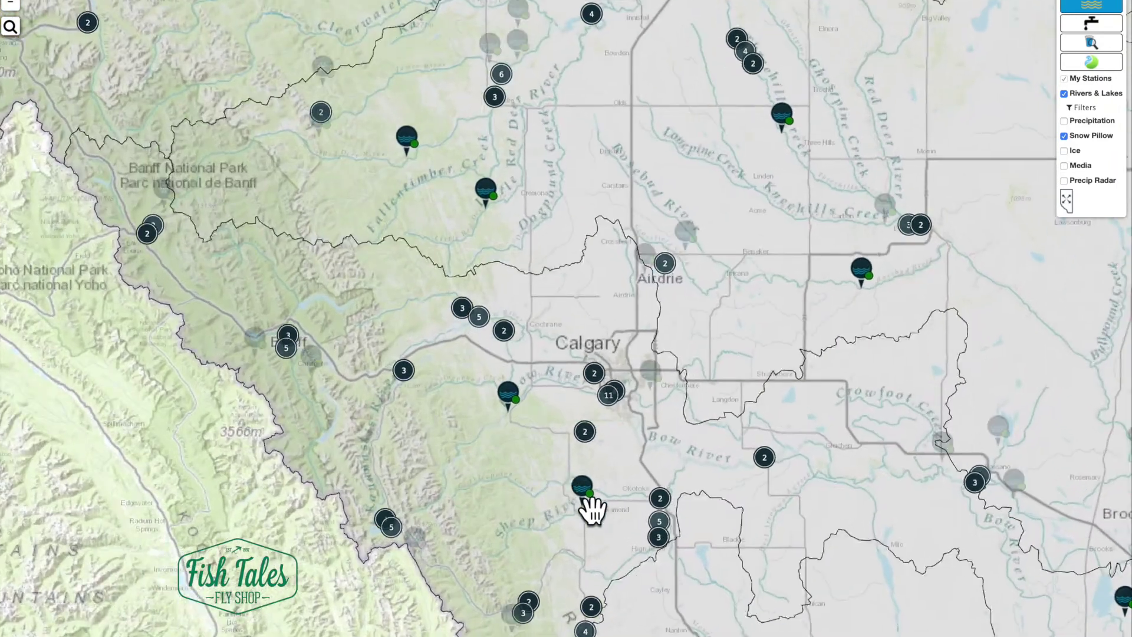
scroll(599, 519, "up", 1)
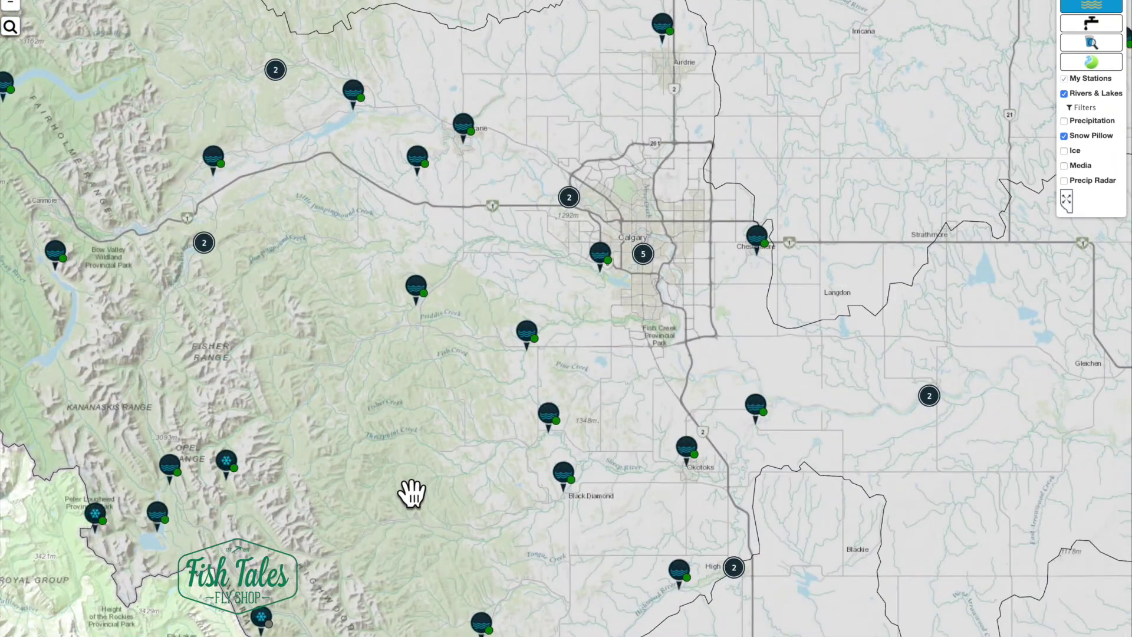
left_click_drag(411, 493, 642, 245)
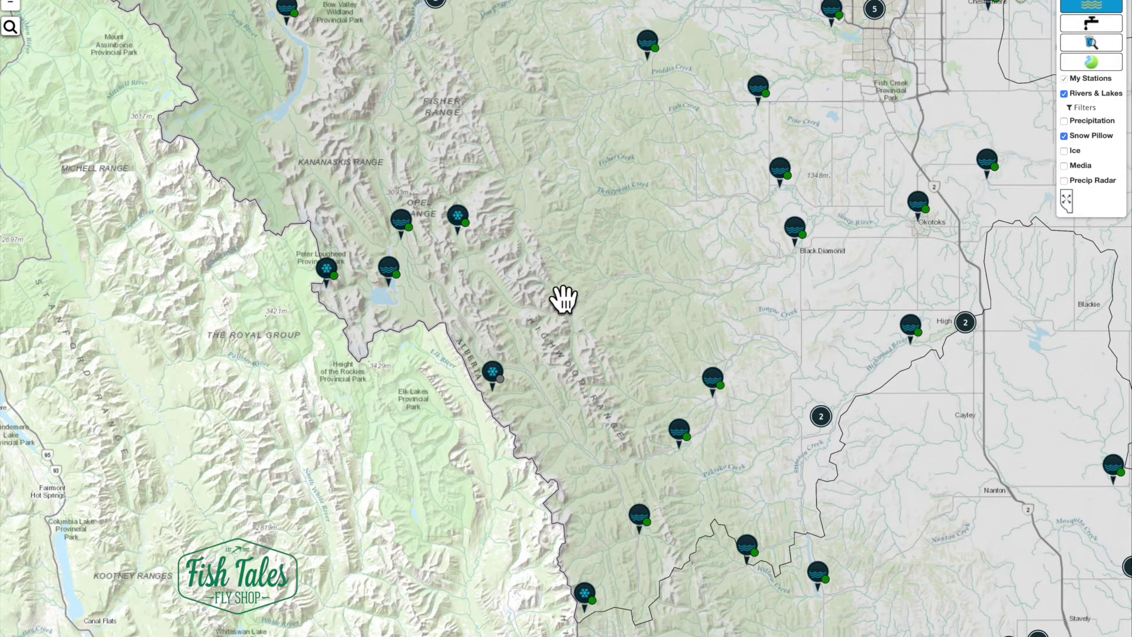
scroll(557, 288, "up", 2)
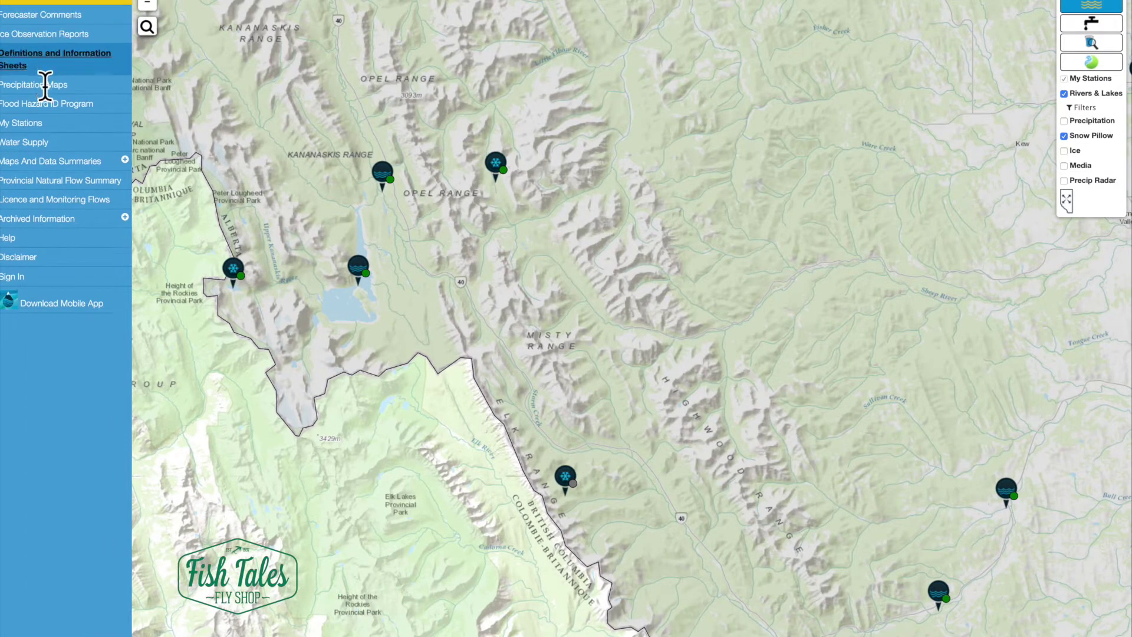
Review the saved My Stations list, close it, and select the river station north of the Kananaskis lakes.
left_click(26, 116)
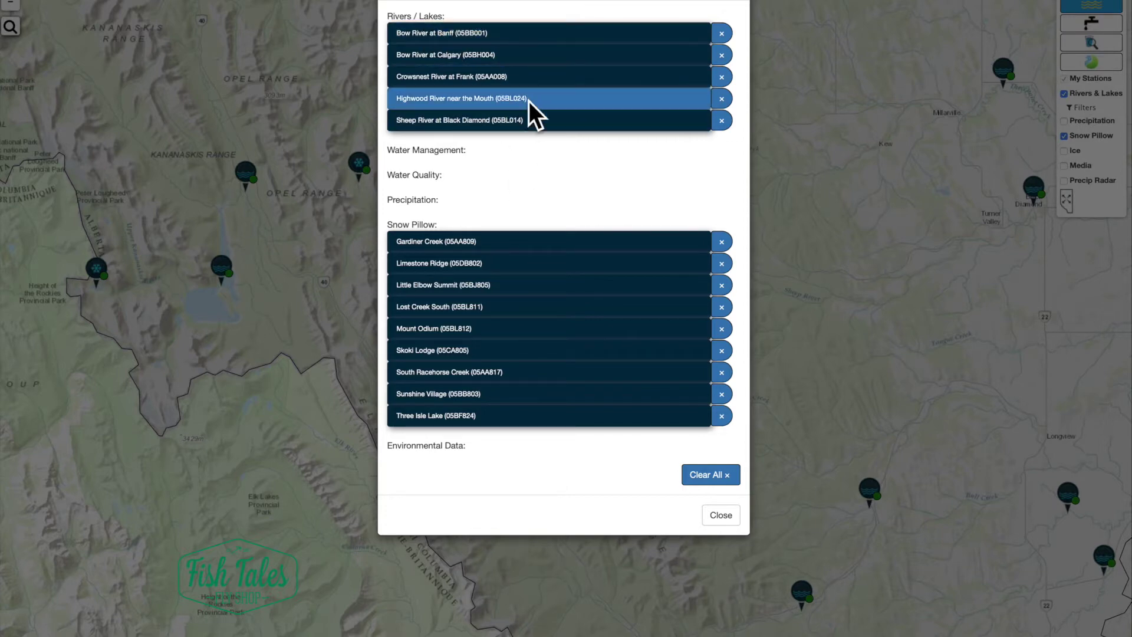
key("Escape")
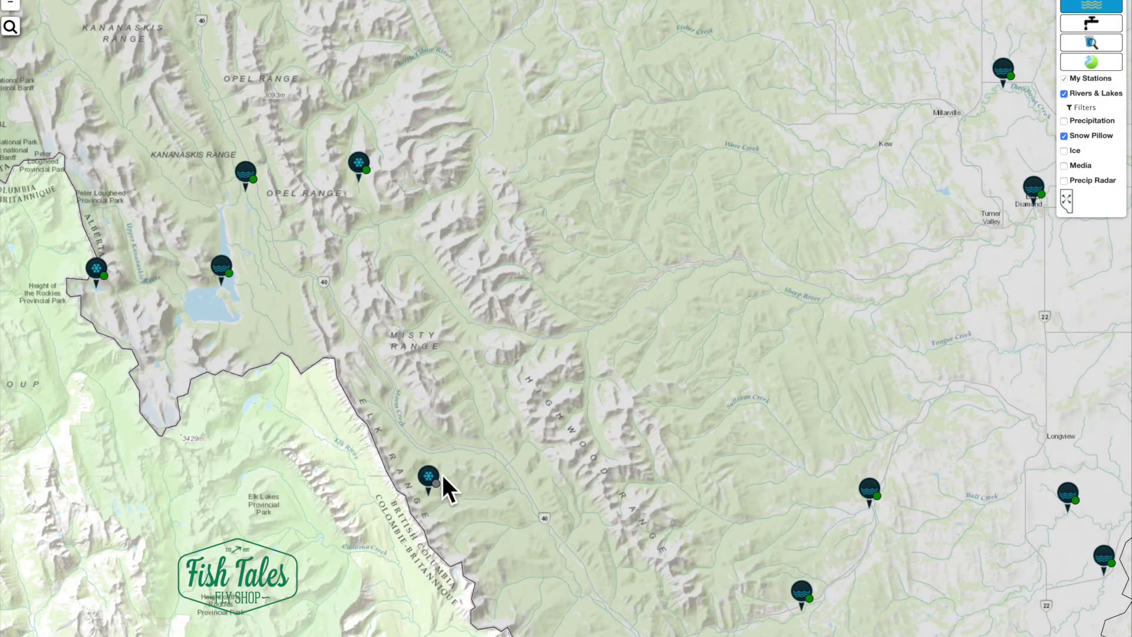
left_click(251, 174)
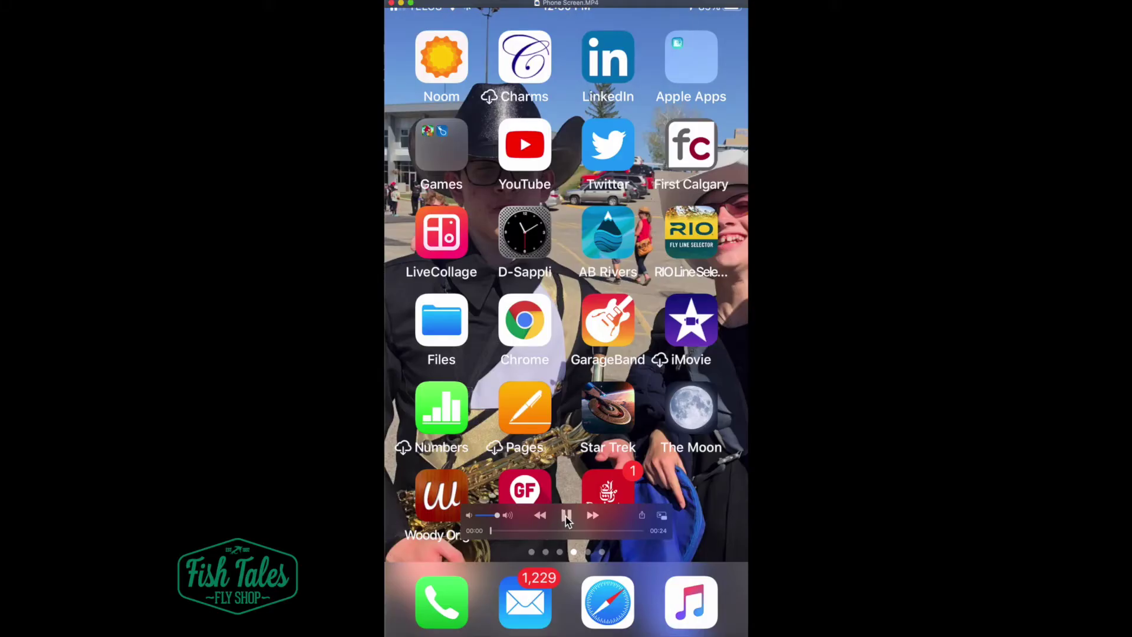
Play the Phone Screen.MP4 recording to view the Lakes/Rivers stations in the AB Rivers mobile app.
left_click(566, 516)
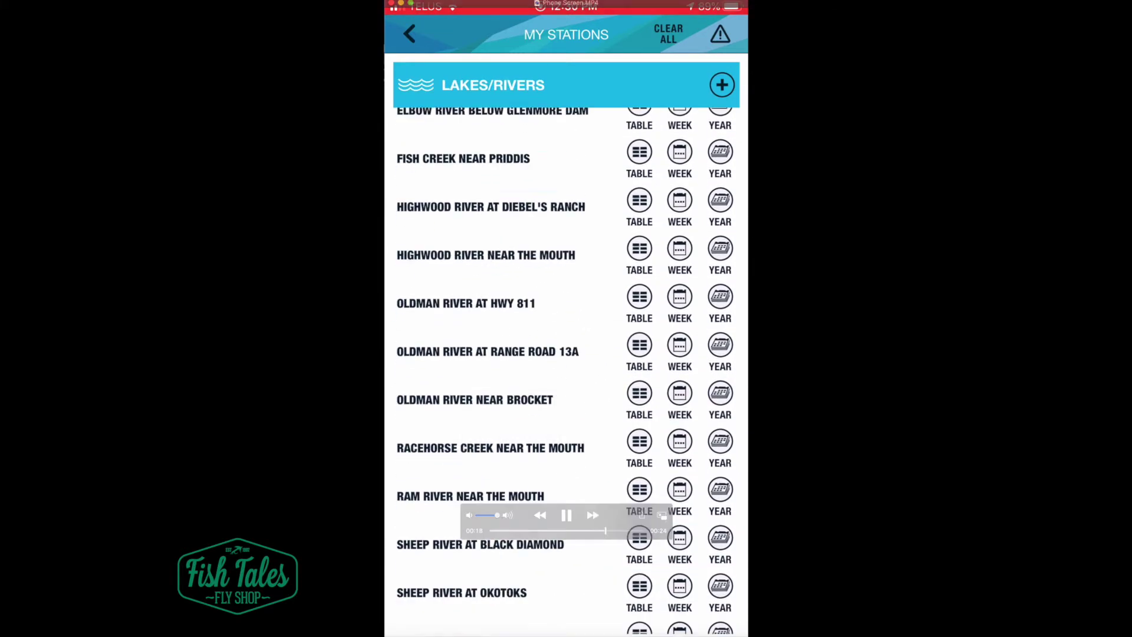
mouse_move(564, 253)
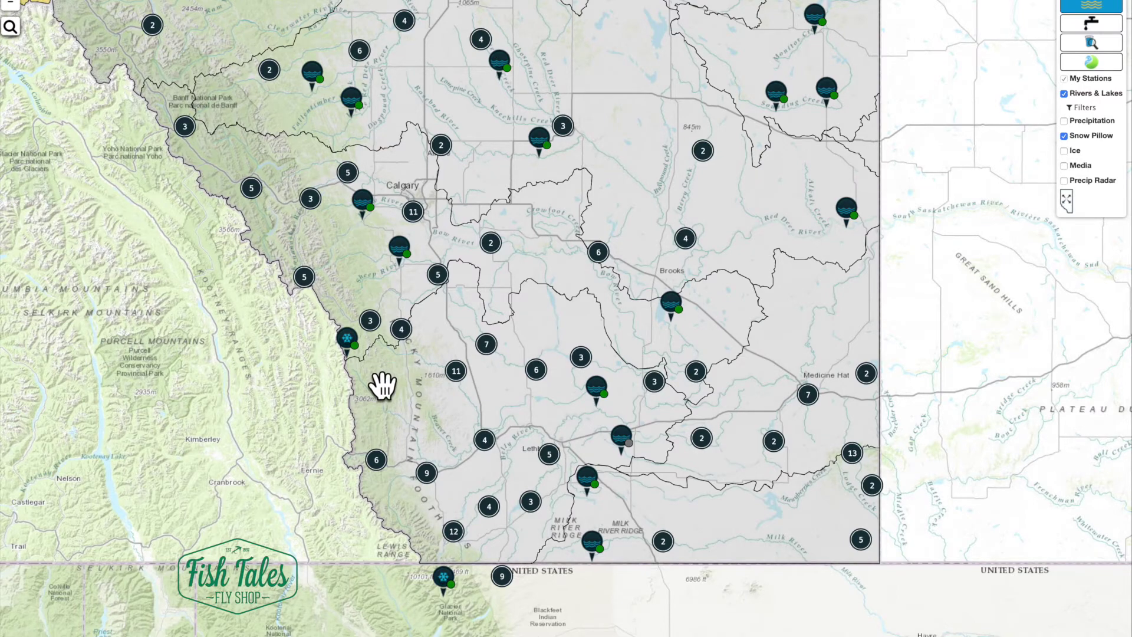
Locate the Lost Creek South snow pillow west of the Livingstone Range, check its latest reading, and close its details.
scroll(380, 383, "up", 3)
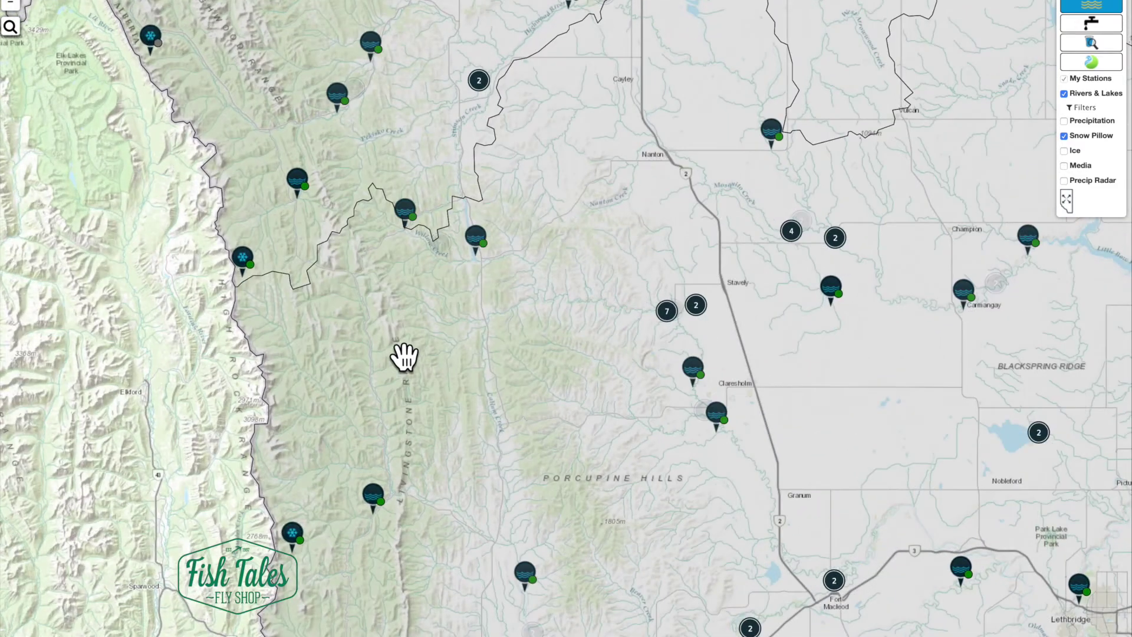
scroll(286, 335, "up", 2)
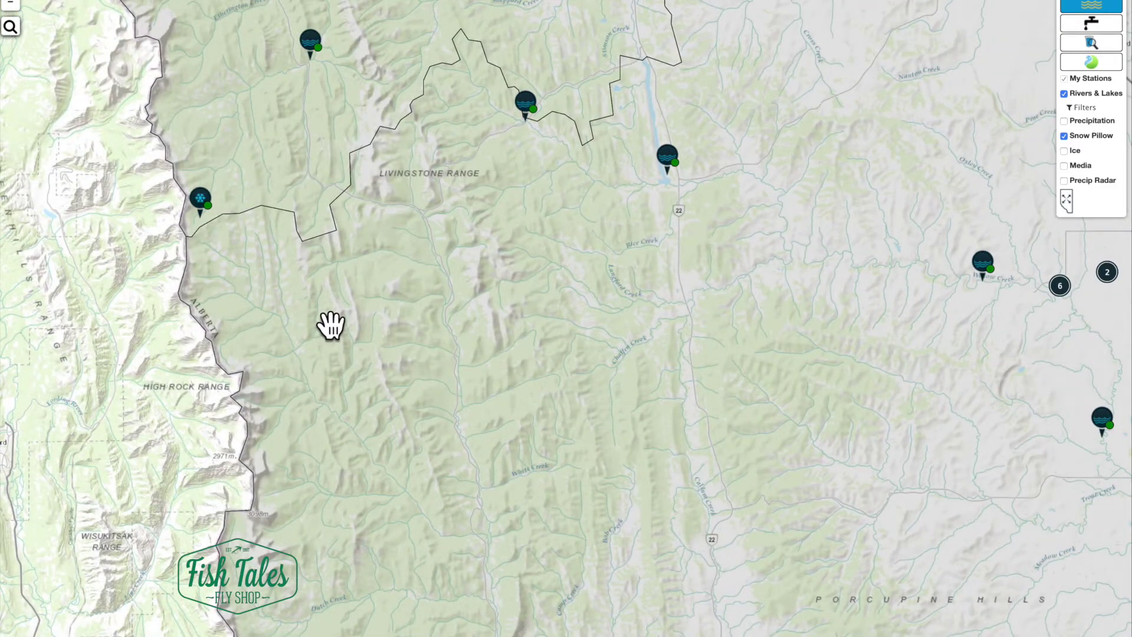
left_click_drag(324, 321, 346, 396)
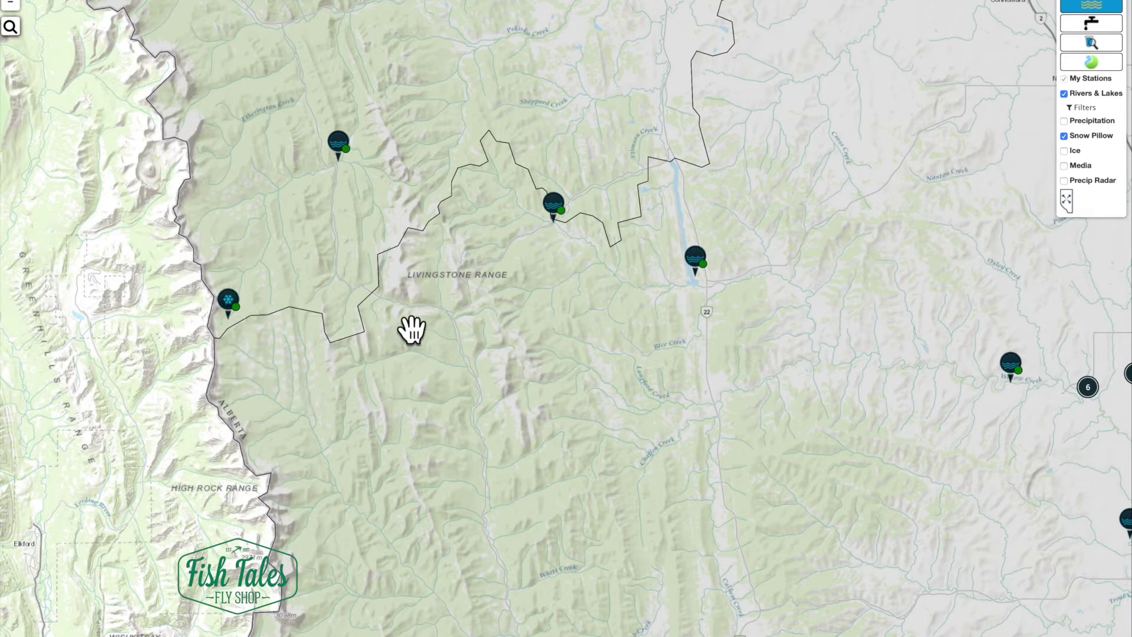
left_click_drag(450, 372, 363, 291)
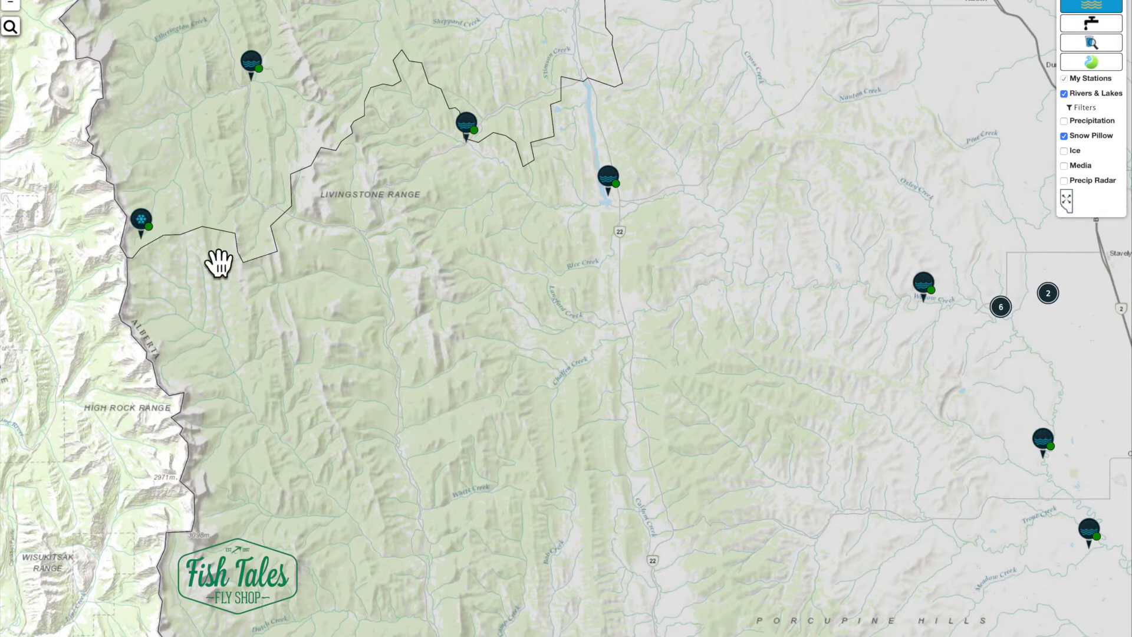
left_click(142, 221)
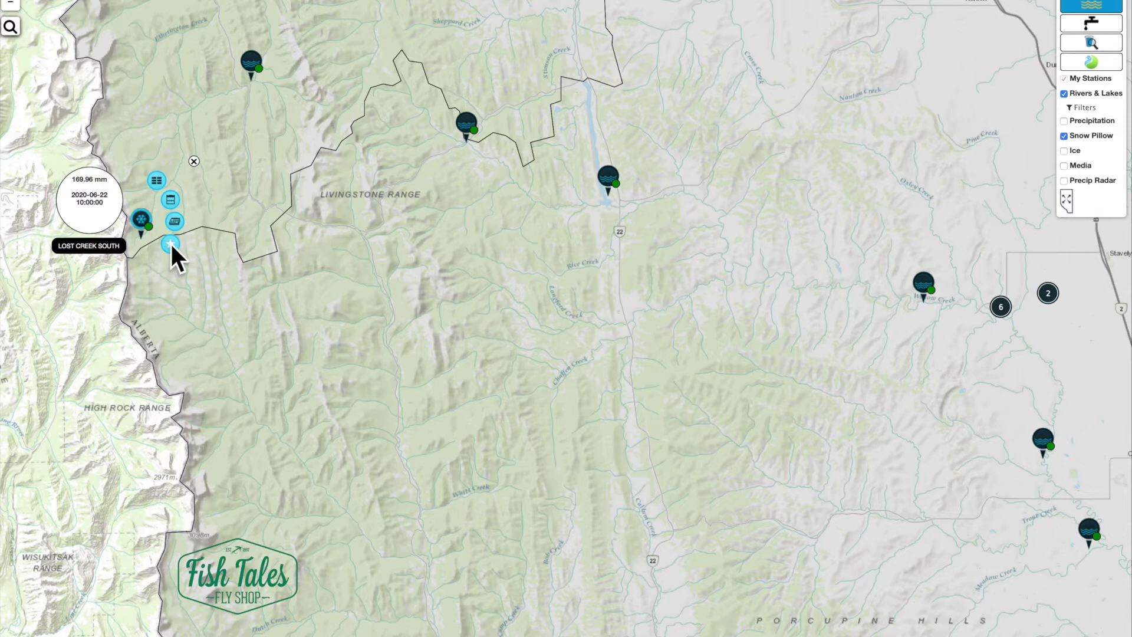
left_click(194, 161)
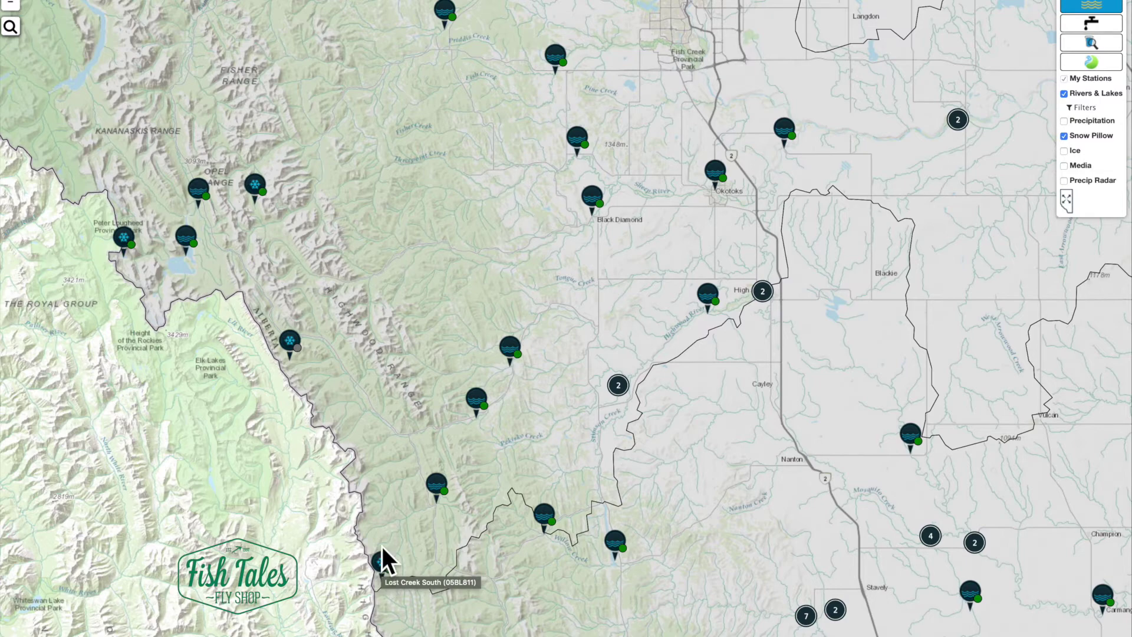
Examine the yearly snow water equivalent chart for the Sunshine Village snow pillow southwest of Banff, and close it.
left_click_drag(347, 136, 655, 515)
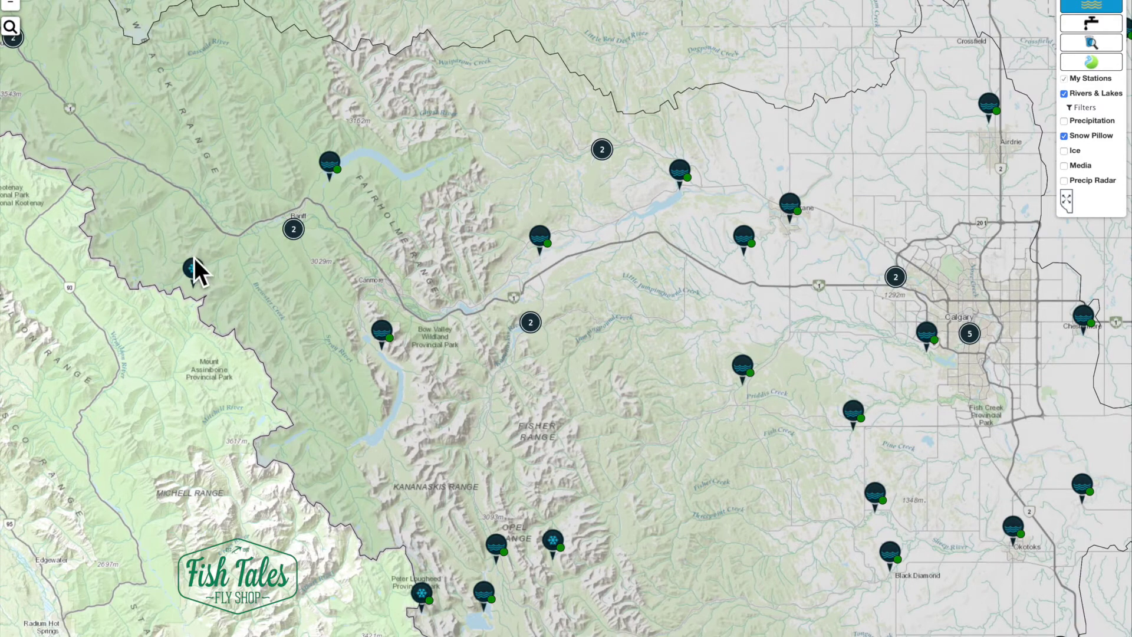
left_click(193, 272)
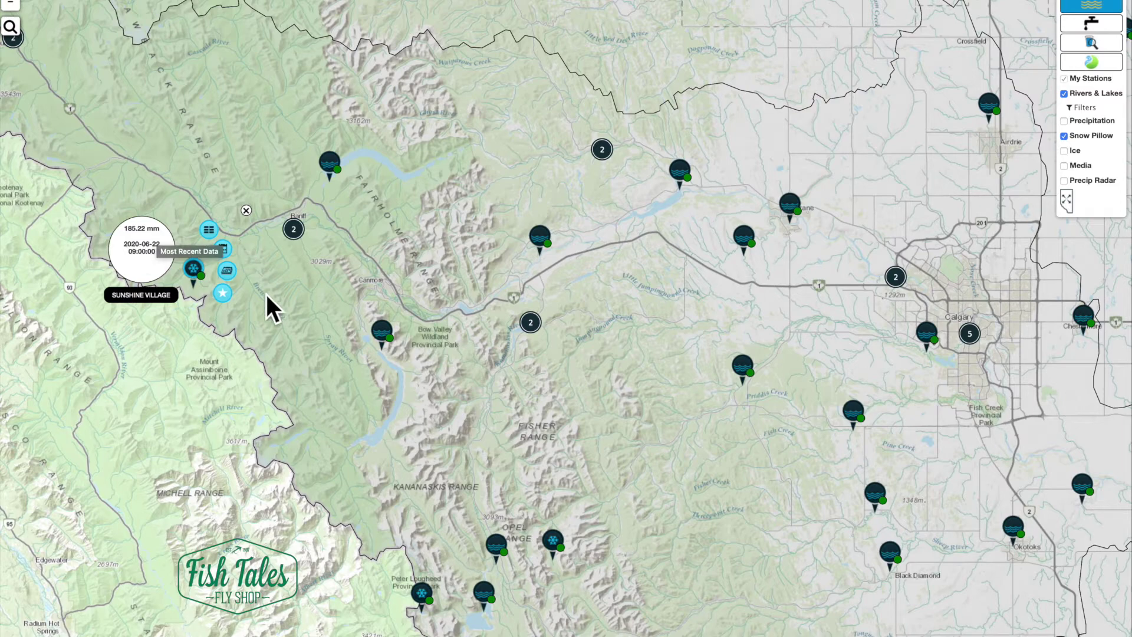
left_click(227, 271)
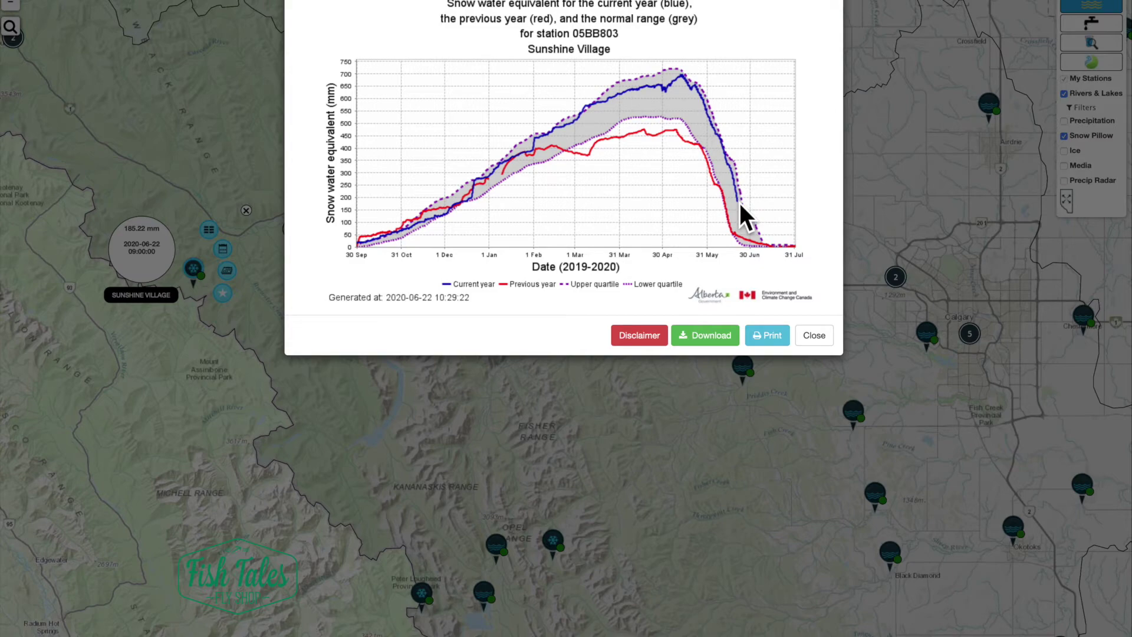
left_click(809, 334)
Examine the yearly snow water equivalent chart for the Skoki Lodge snow pillow northeast of Lake Louise, and close it.
left_click_drag(316, 155, 491, 364)
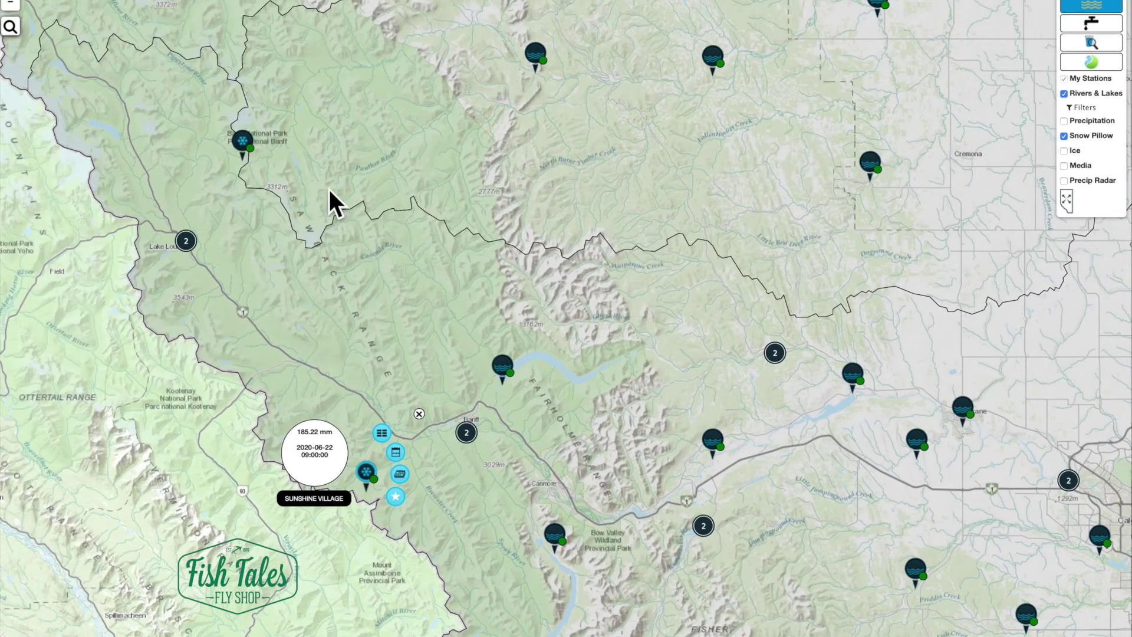
left_click(244, 142)
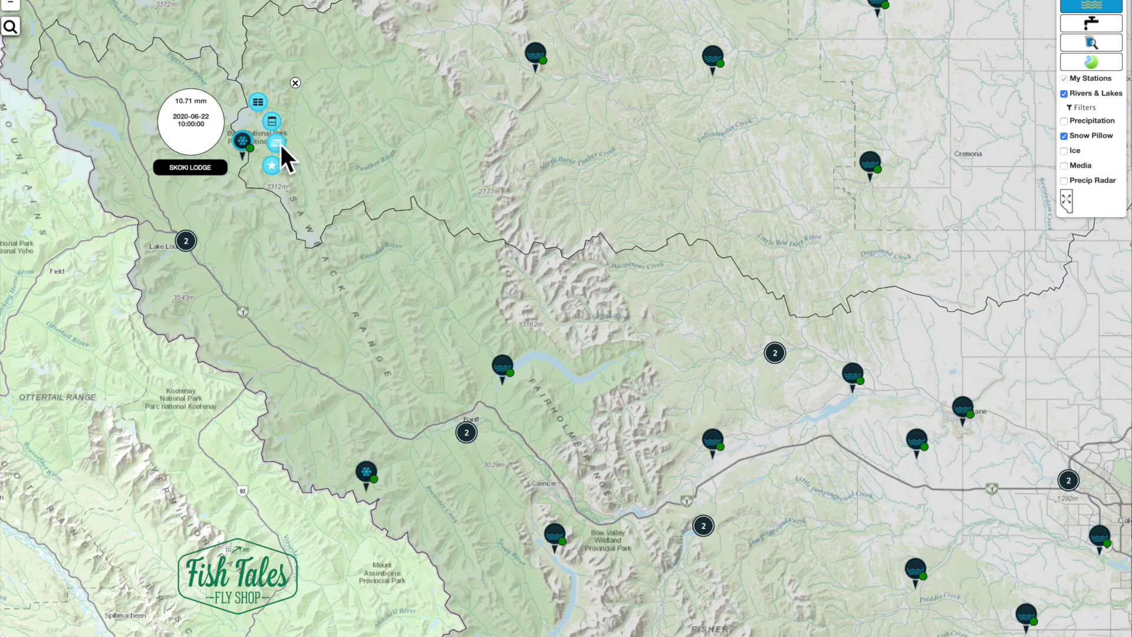
left_click(275, 143)
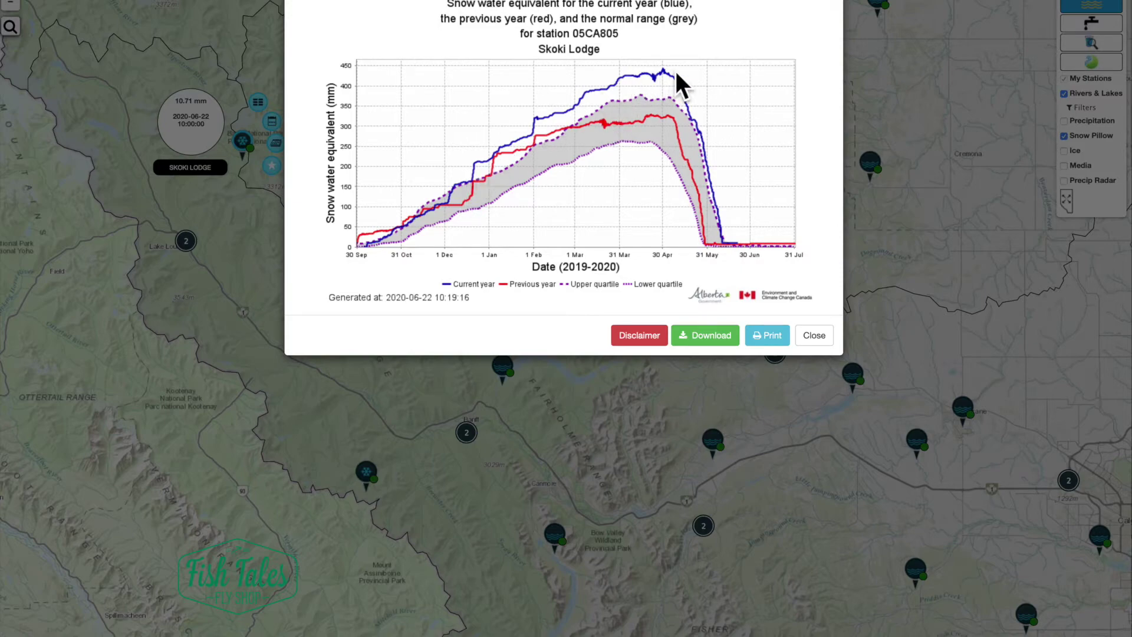
left_click(813, 336)
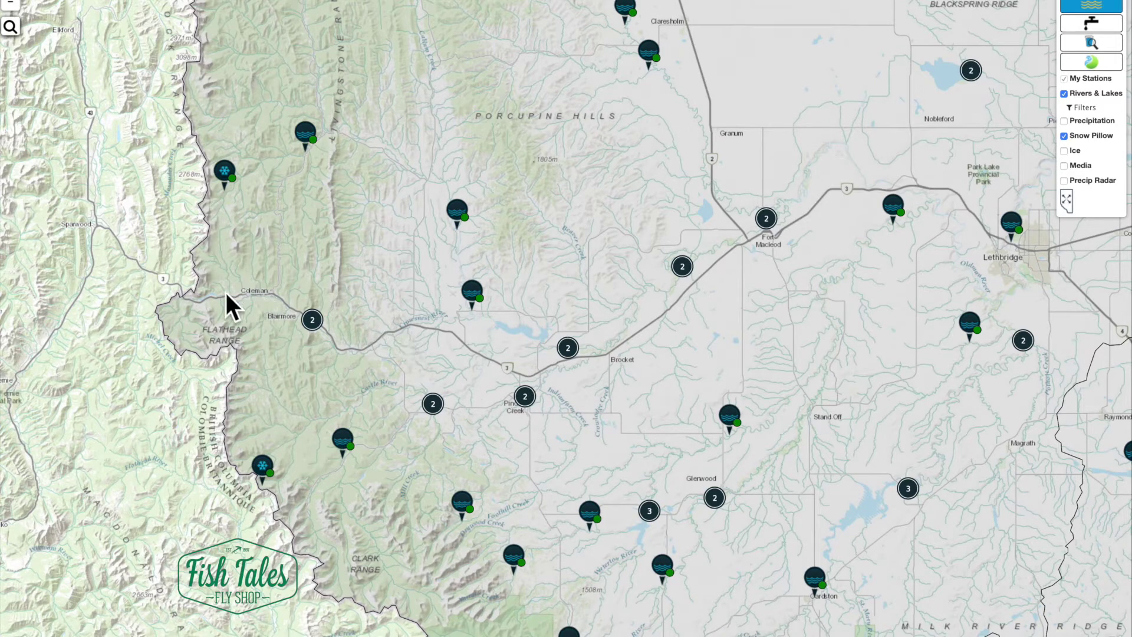
Examine the yearly snow water equivalent chart for the South Racehorse Creek snow pillow north of Coleman, and close it.
left_click(224, 177)
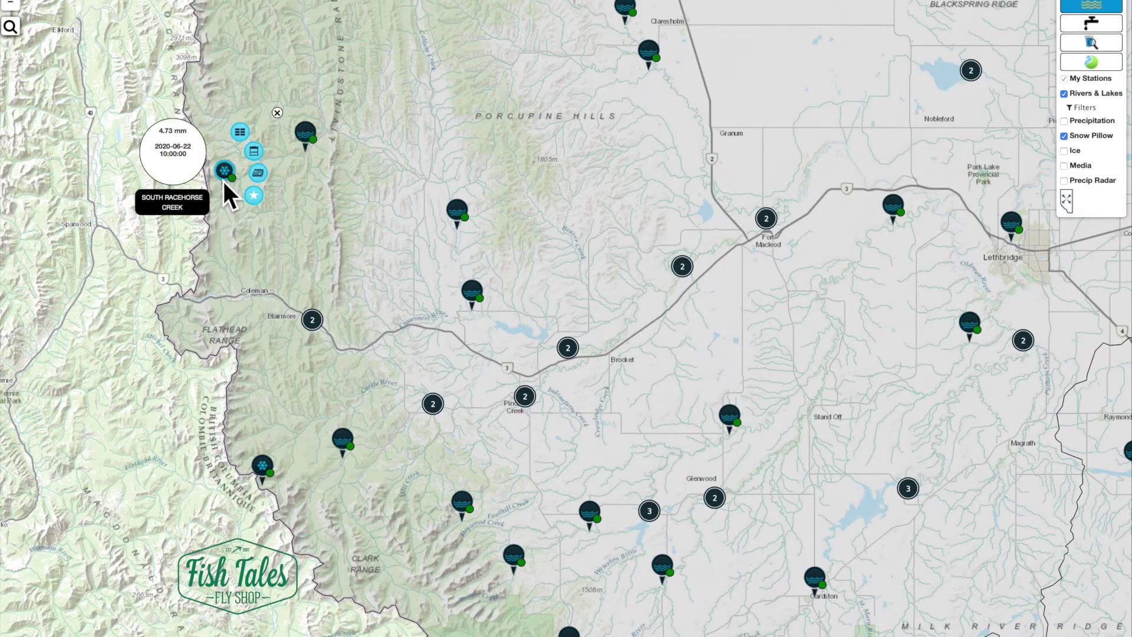
left_click(259, 174)
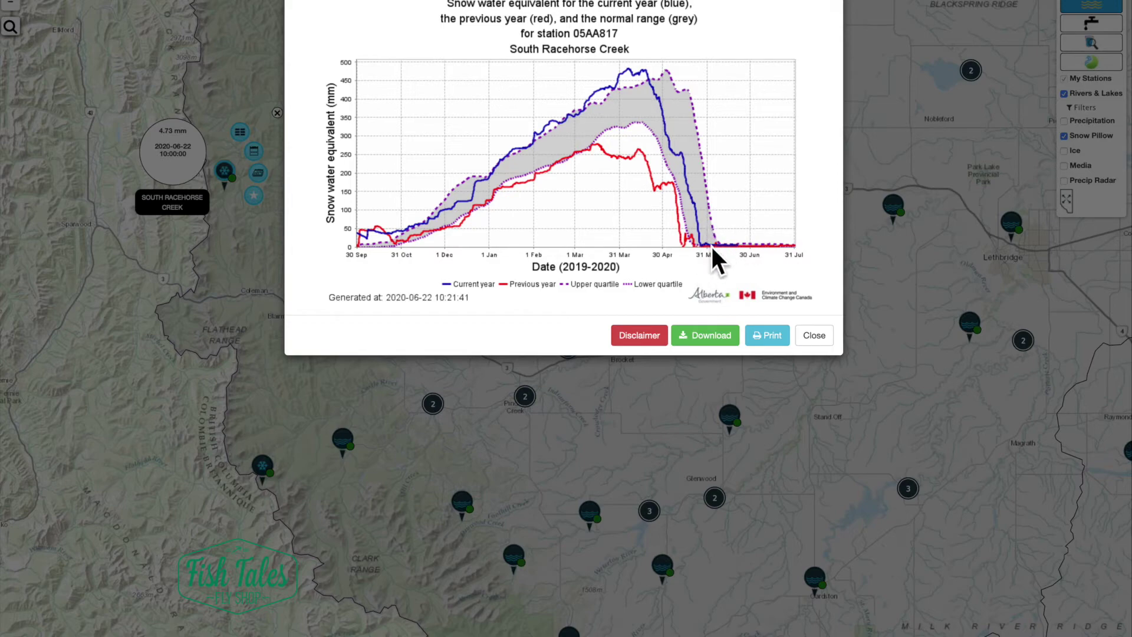
left_click(817, 336)
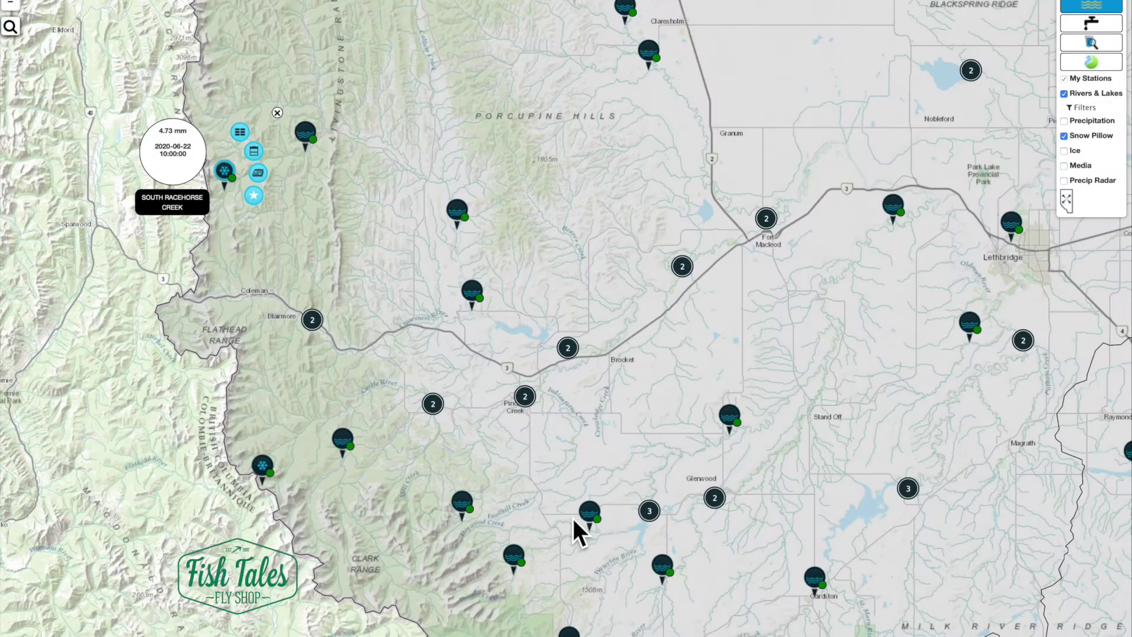
Examine the yearly snow water equivalent chart for the Gardiner Creek snow pillow south of the Flathead Range, and close it.
left_click(262, 467)
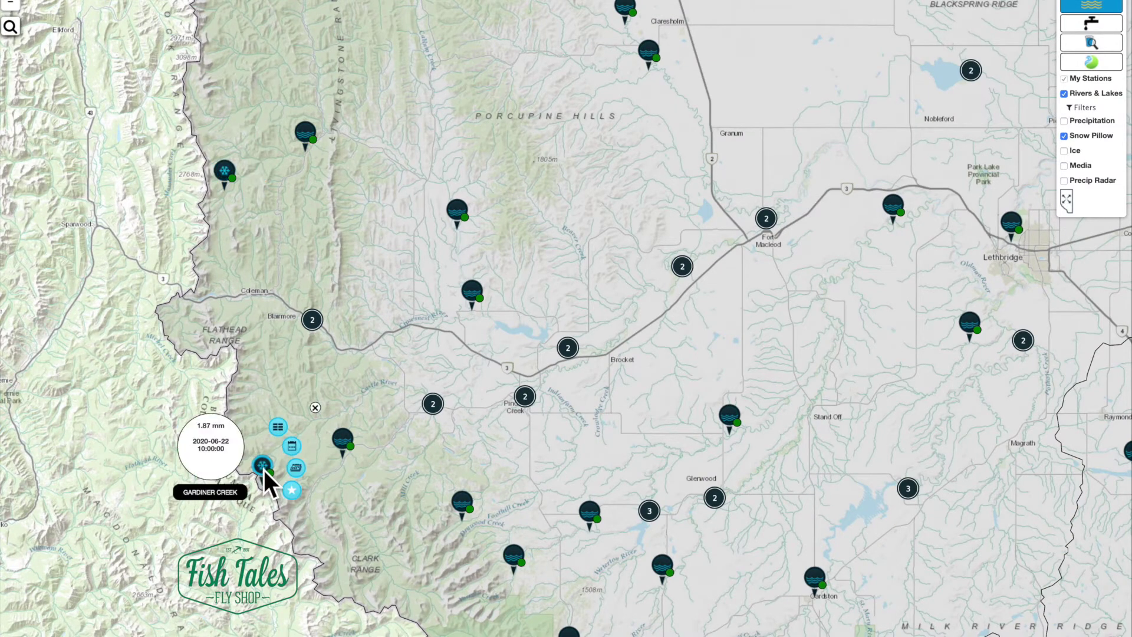
left_click(295, 468)
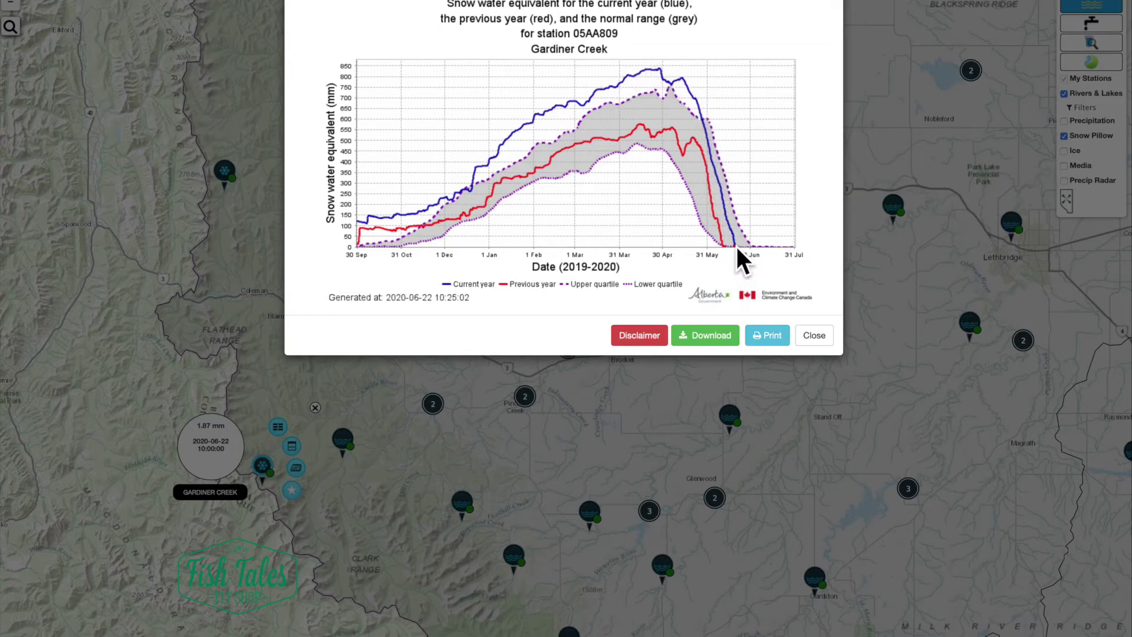
left_click(811, 334)
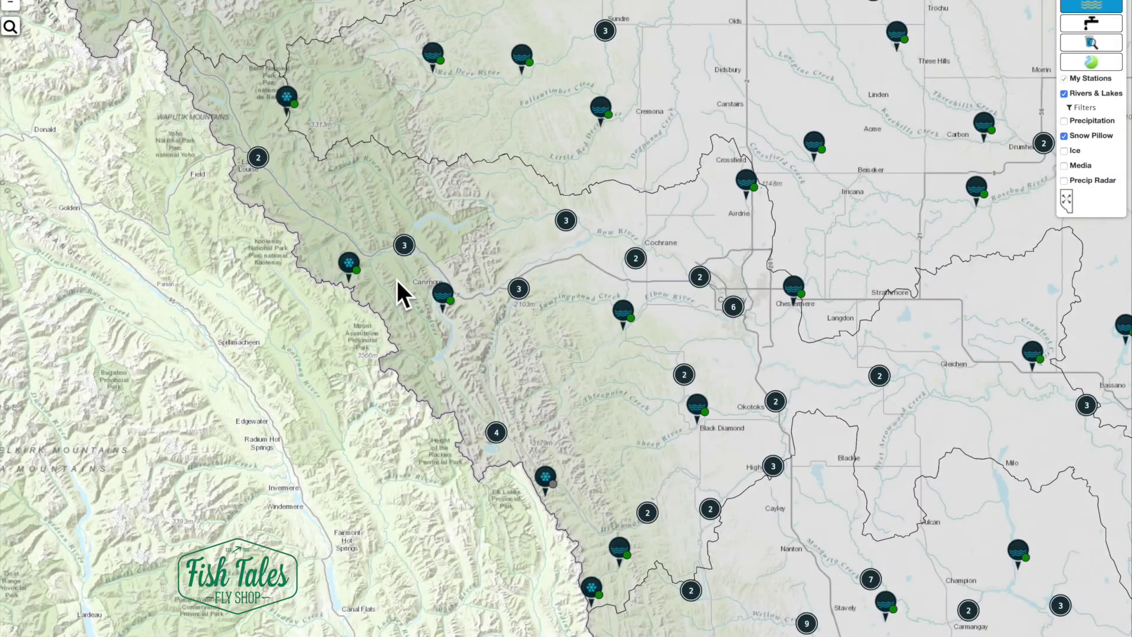
Examine the yearly flow and water level chart for the Bow River at Banff station, and close it.
scroll(397, 281, "up", 4)
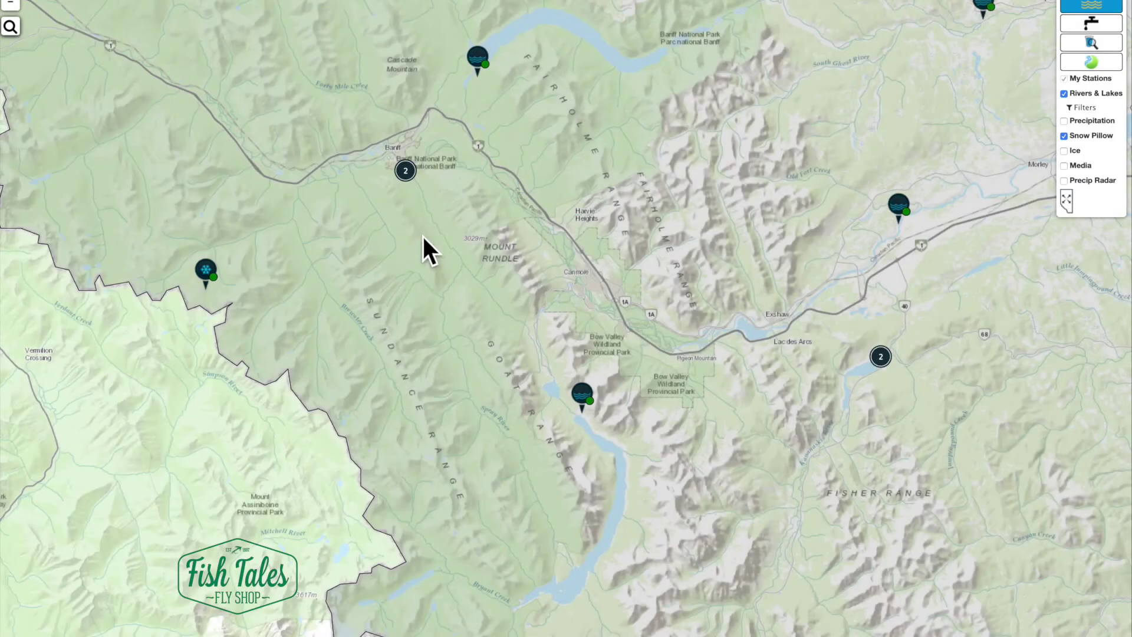
left_click_drag(423, 237, 422, 437)
scroll(423, 434, "up", 3)
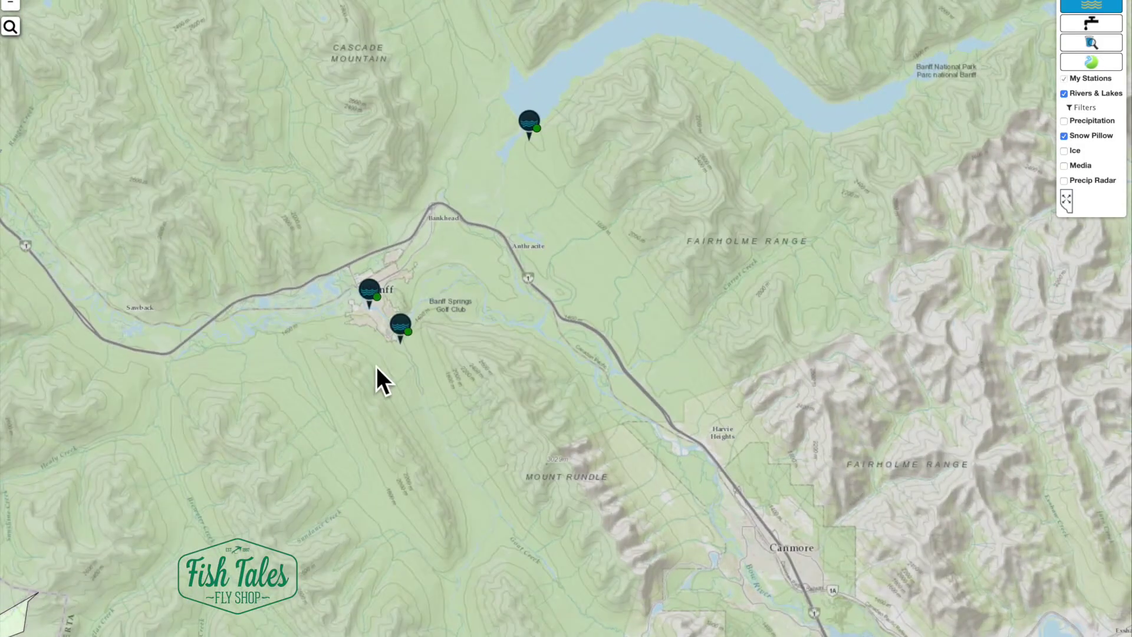
scroll(338, 386, "up", 2)
left_click_drag(351, 298, 583, 357)
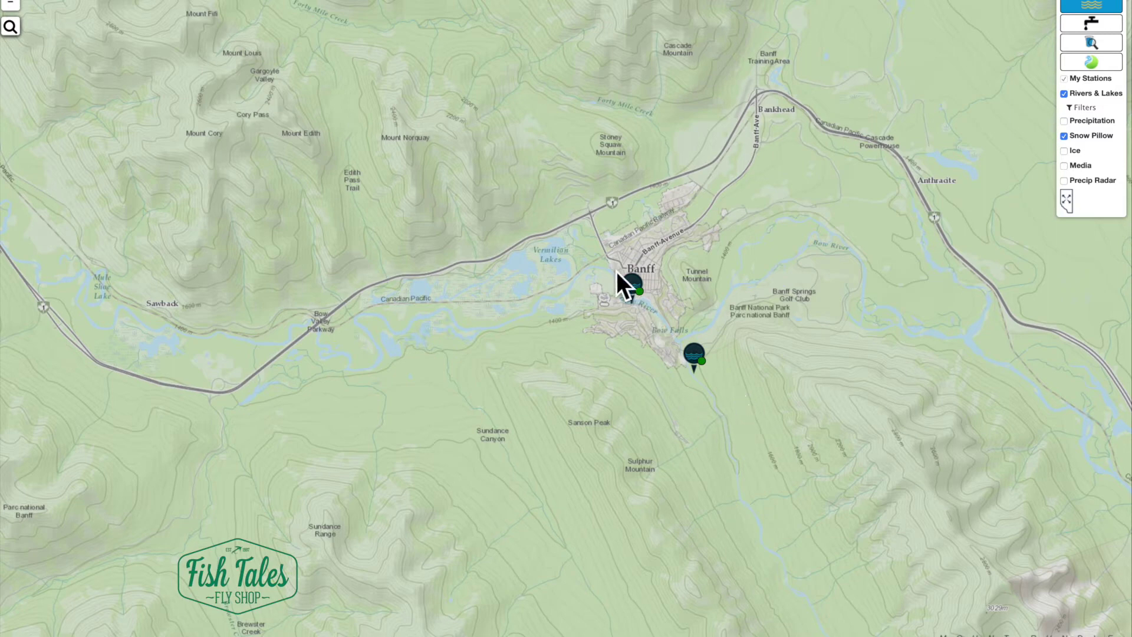
left_click(632, 285)
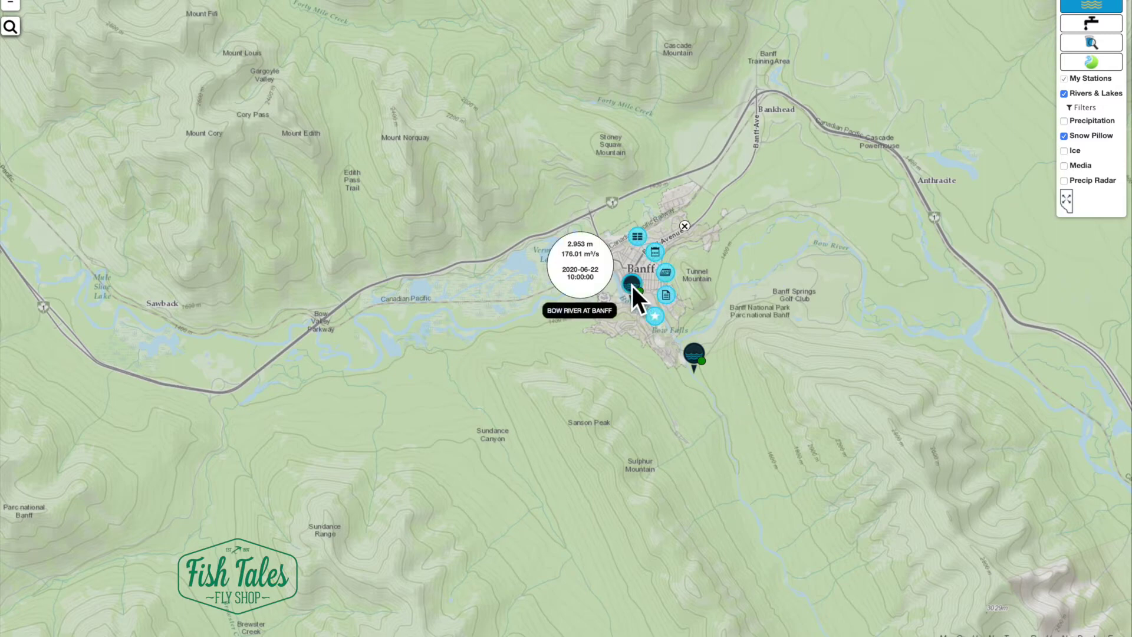
left_click(668, 273)
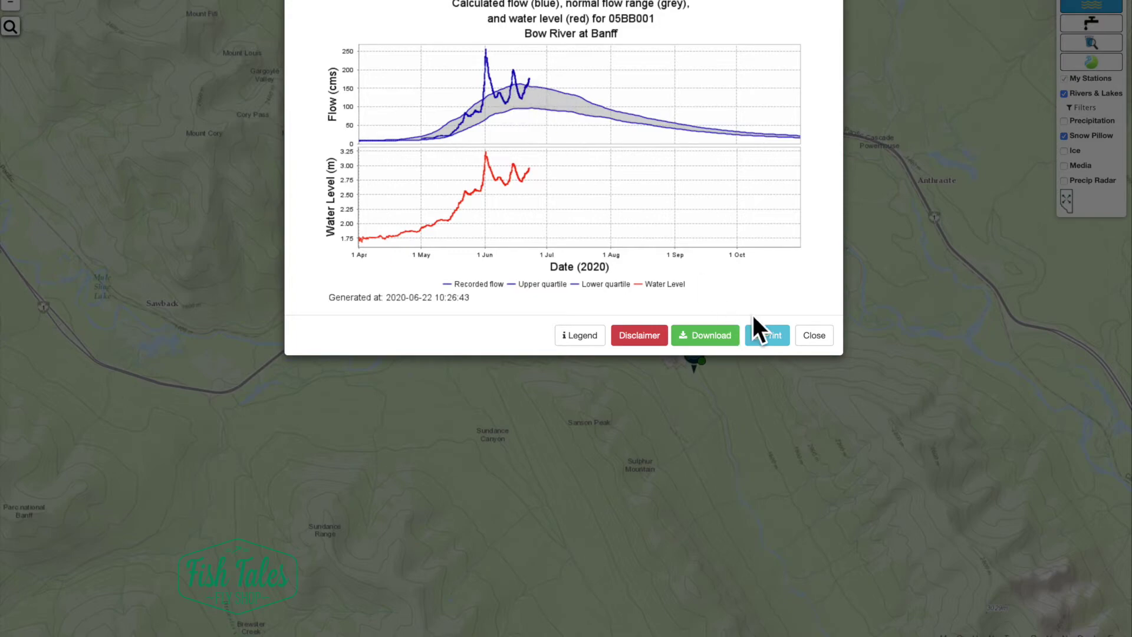
left_click(817, 336)
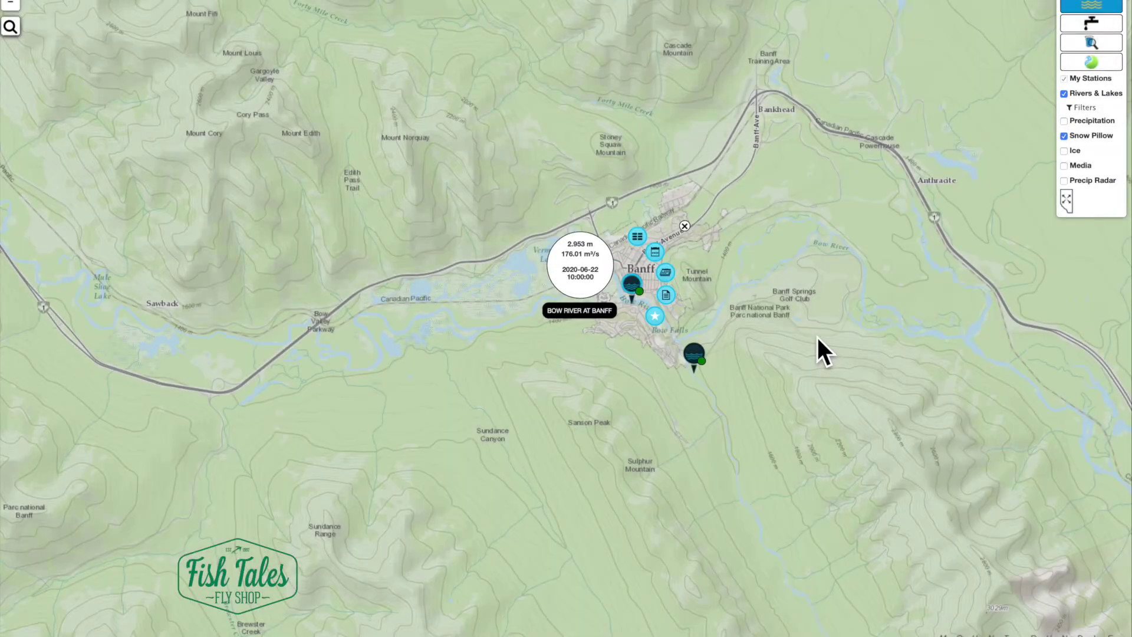
Review the recent readings table and the past-week flow and water level chart for the Bow River at Banff, closing each one.
left_click(637, 237)
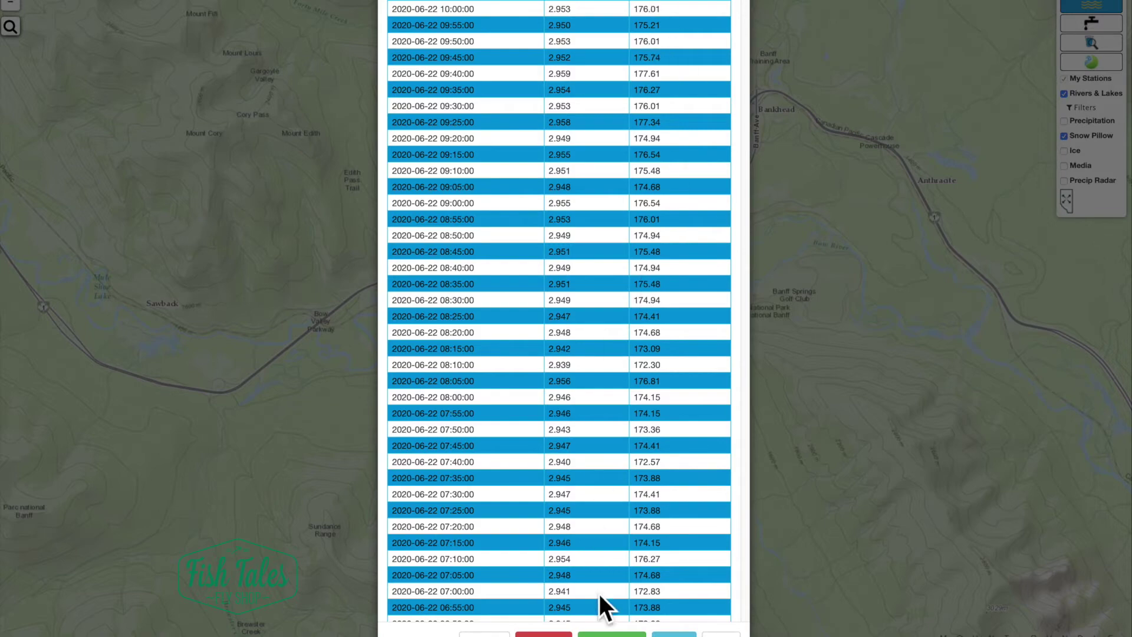
left_click(719, 633)
left_click(656, 254)
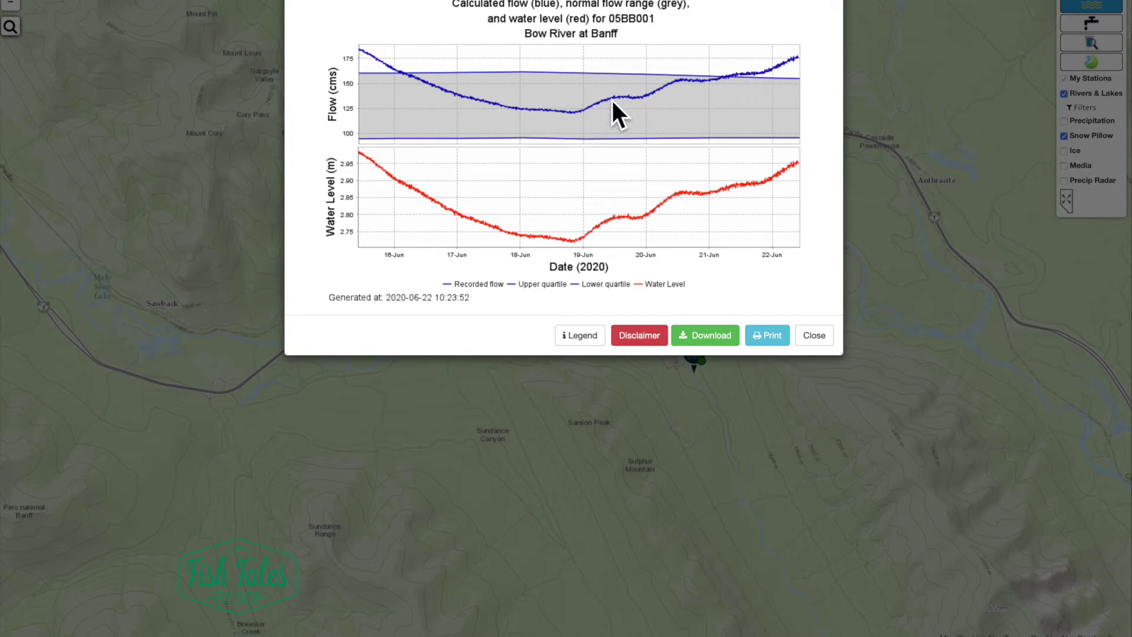
left_click(814, 335)
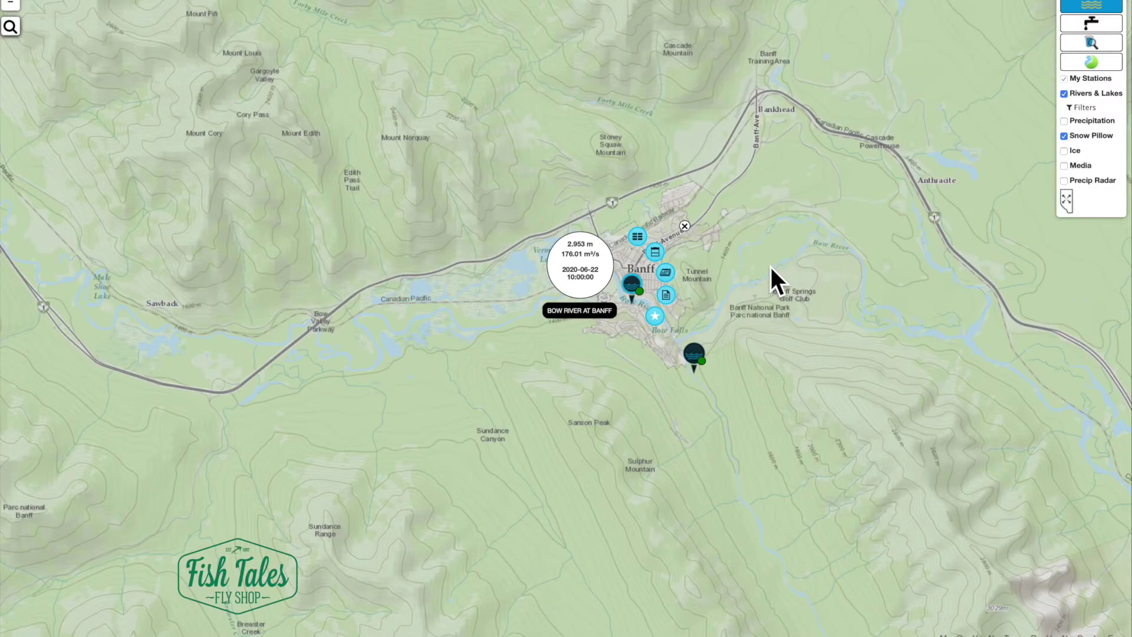
Compare the past-week chart with the yearly flow and water level chart for the Bow River at Banff, closing each one.
left_click(656, 253)
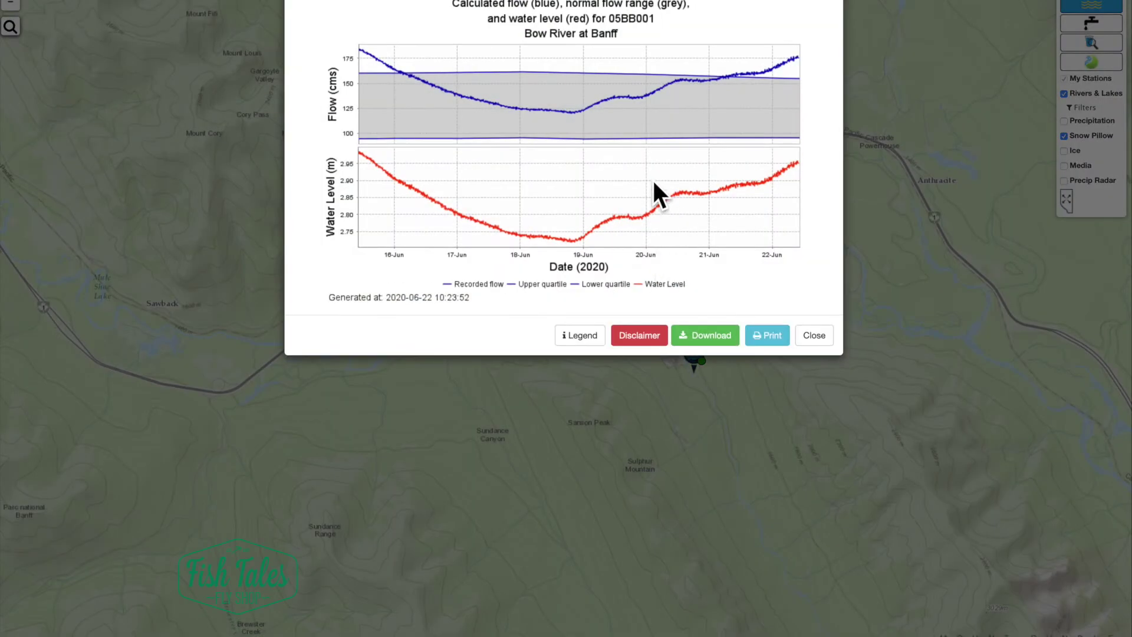
left_click(811, 333)
left_click(666, 273)
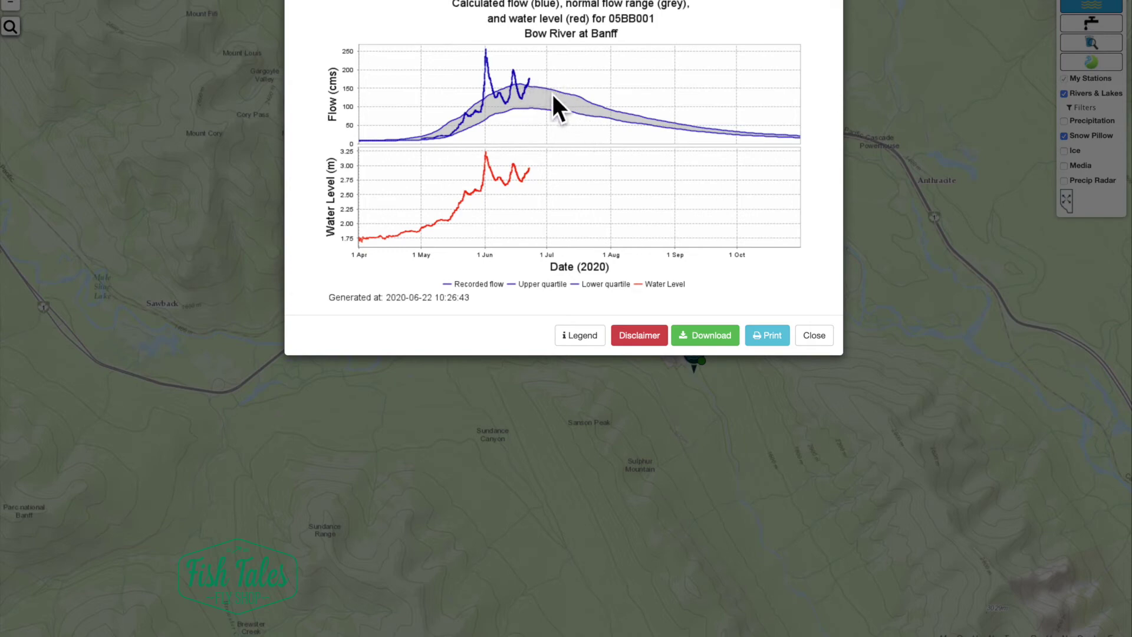
left_click(815, 335)
Open the Bow River at Calgary station near downtown, review its table of most recent readings, and close the table.
scroll(870, 327, "down", 5)
left_click_drag(883, 316, 822, 412)
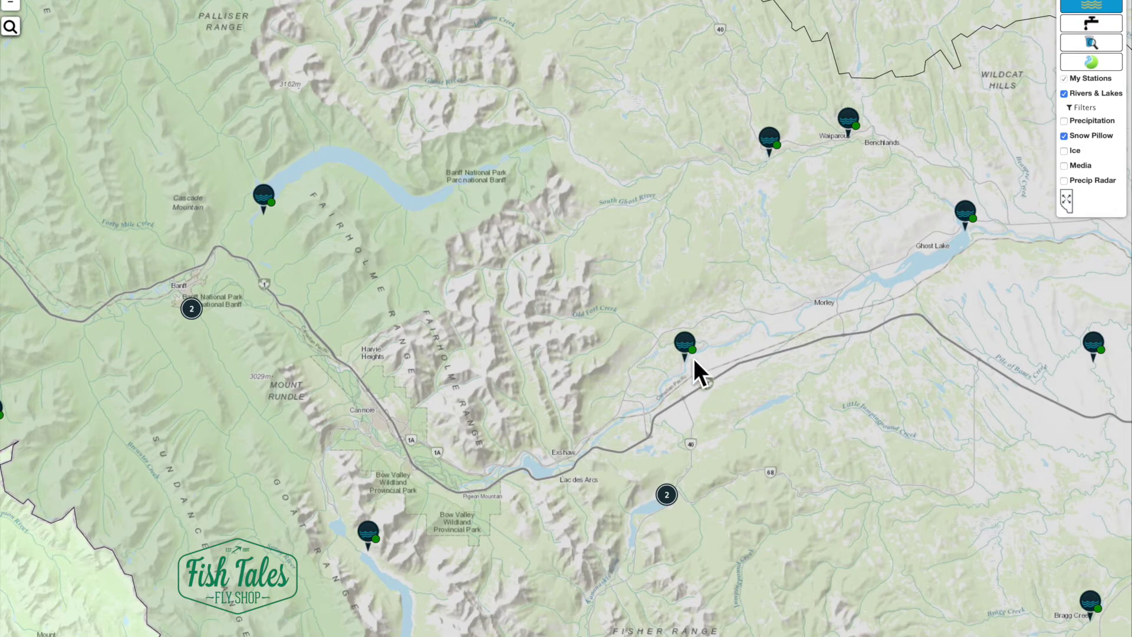
left_click_drag(913, 417, 649, 406)
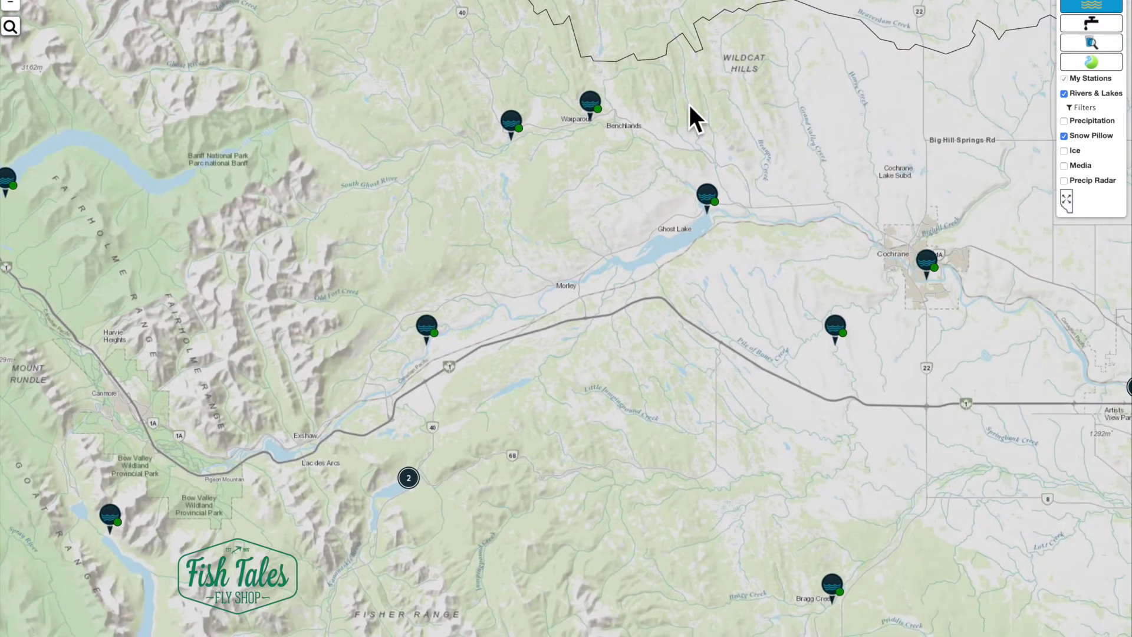
left_click_drag(992, 465, 677, 324)
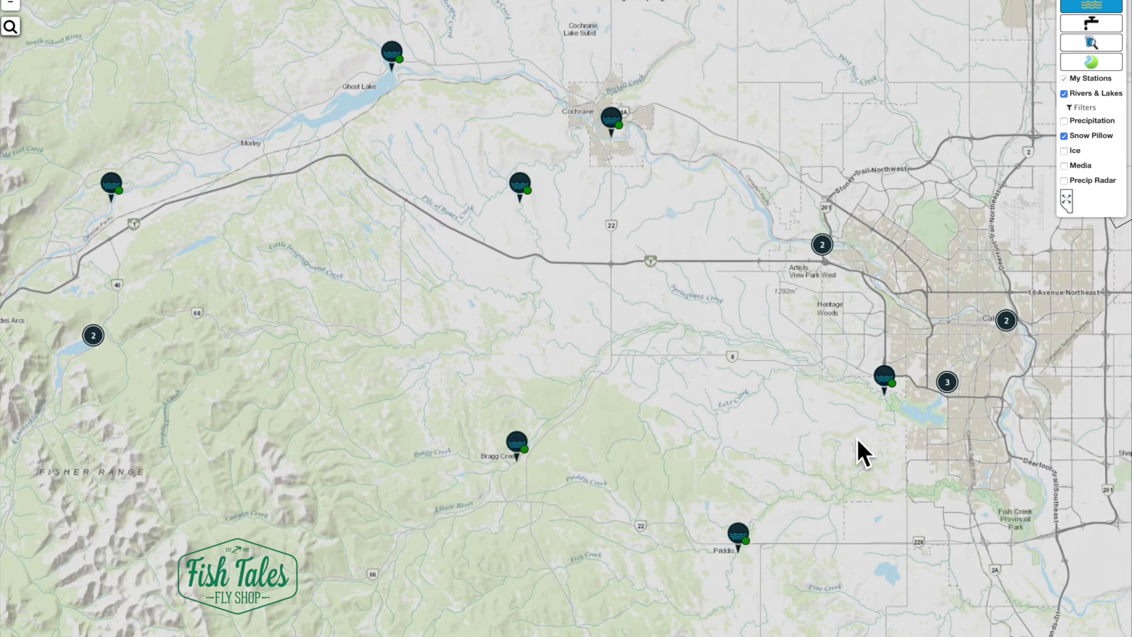
left_click_drag(861, 448, 660, 345)
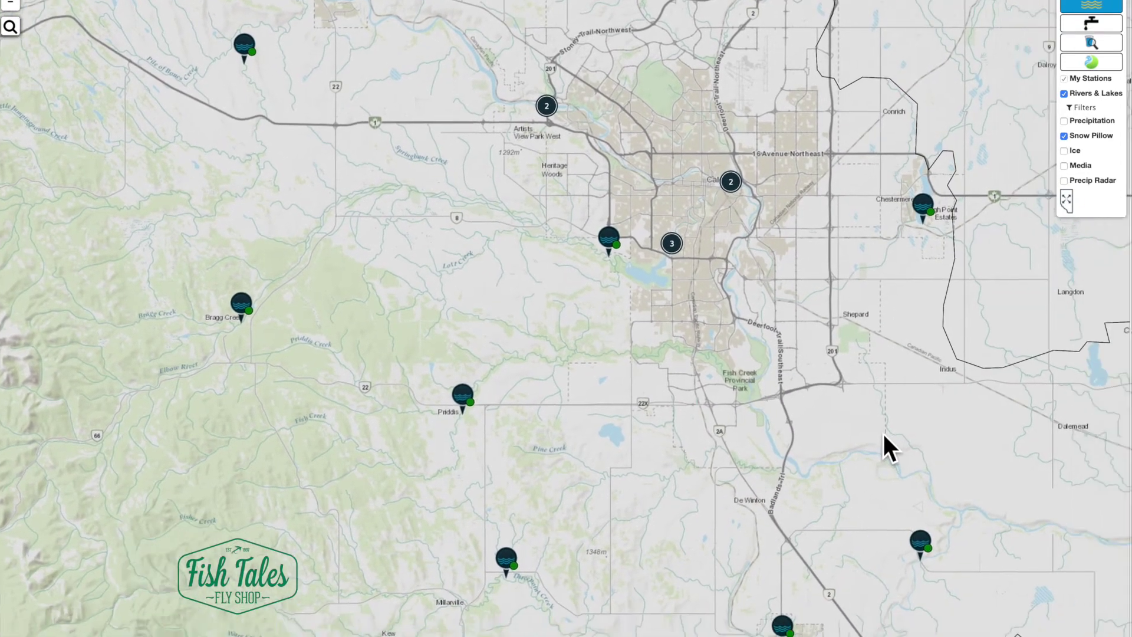
left_click_drag(885, 447, 733, 422)
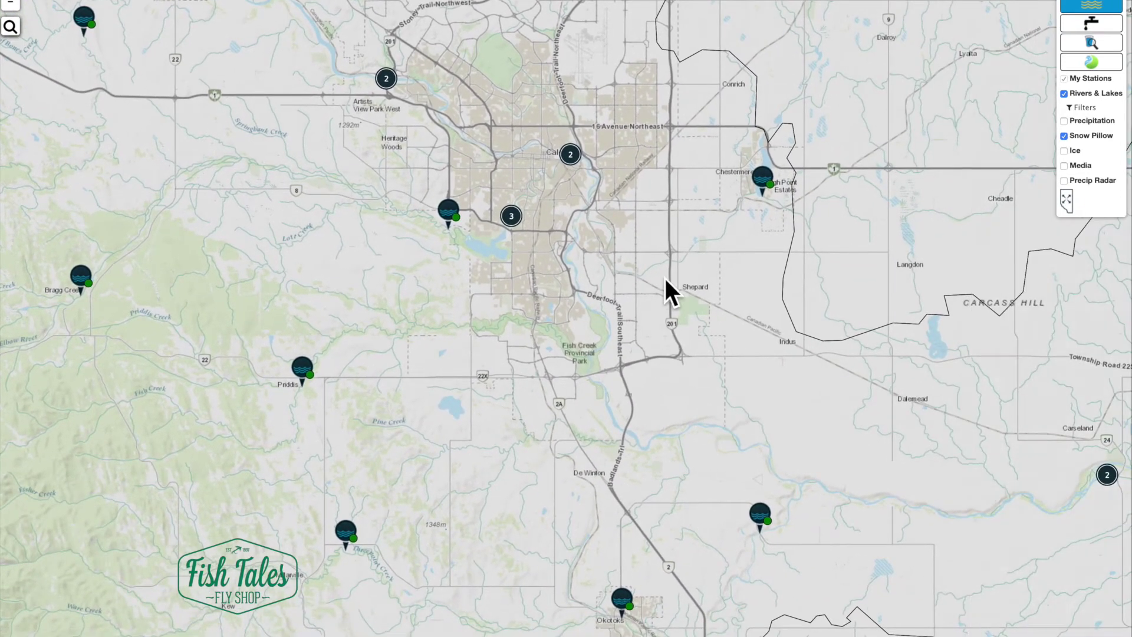
left_click_drag(599, 230, 588, 323)
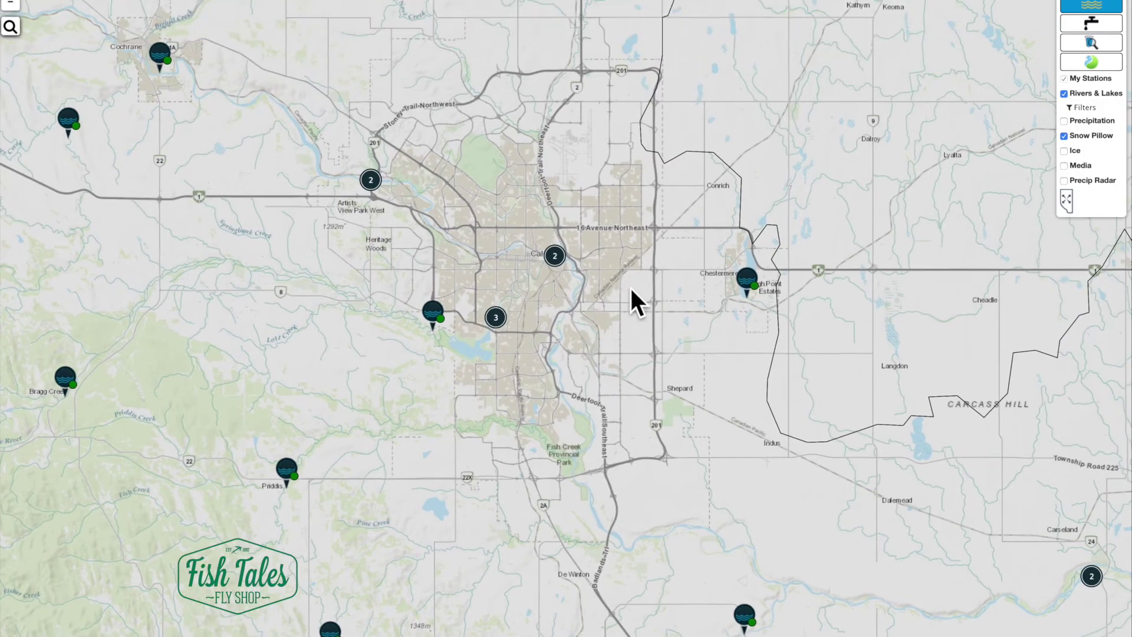
scroll(610, 298, "down", 2)
scroll(611, 298, "up", 5)
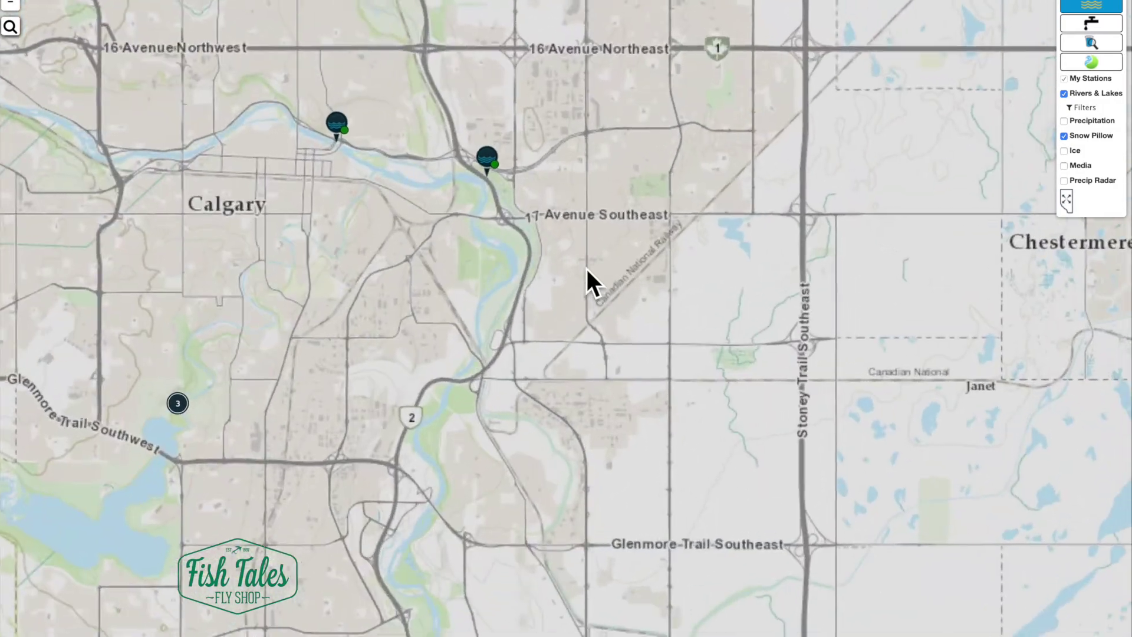
left_click_drag(437, 247, 557, 255)
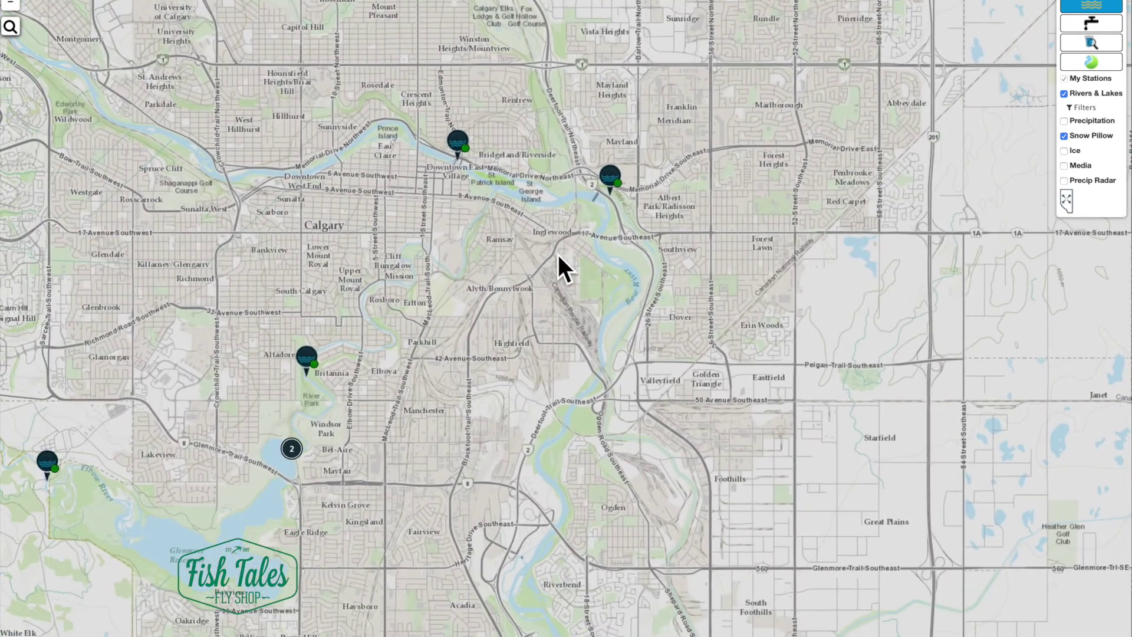
left_click(455, 143)
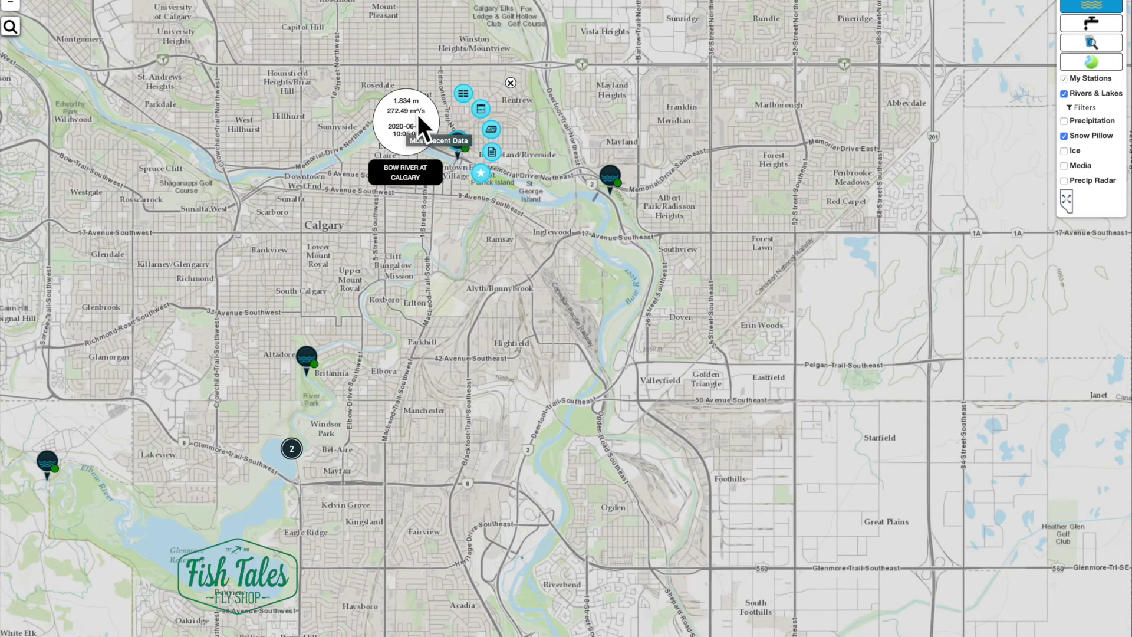
left_click(462, 92)
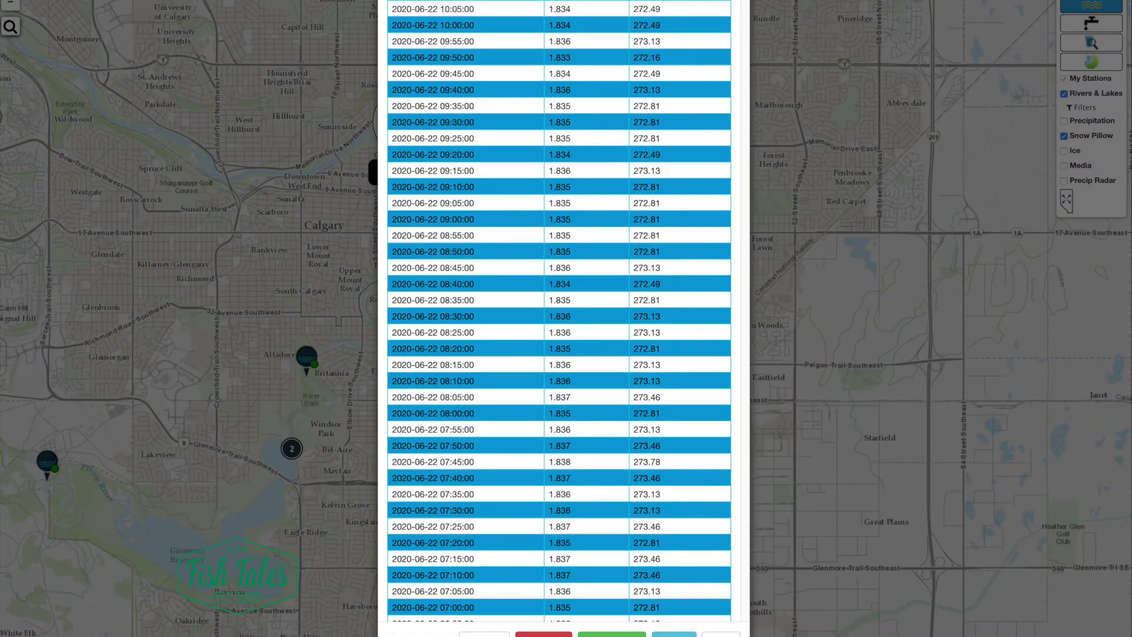
key("Escape")
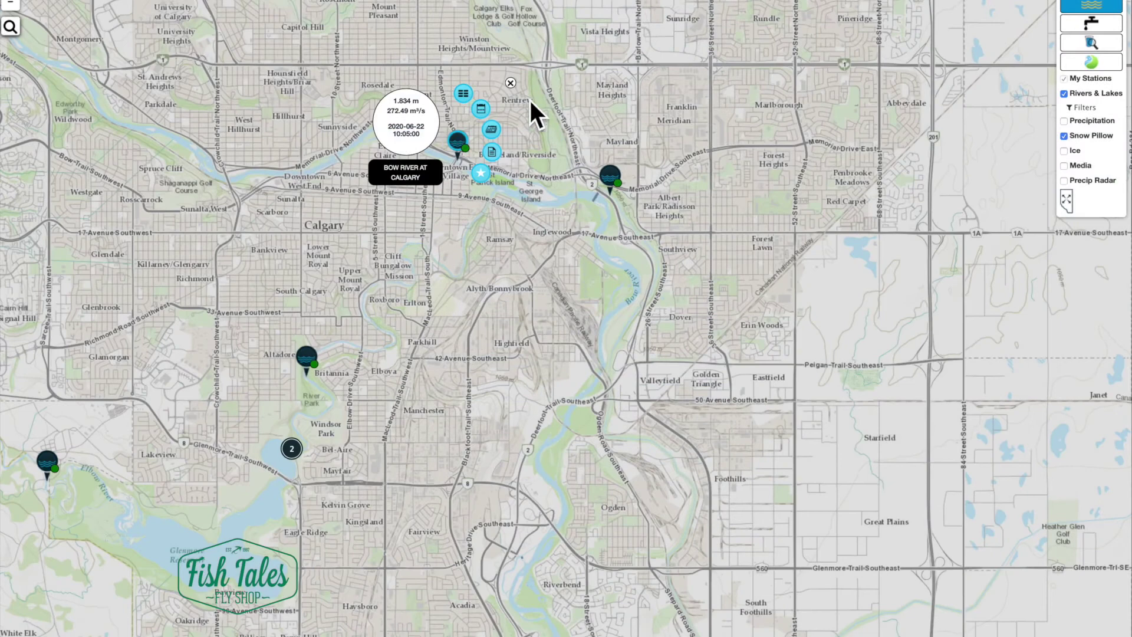
Examine the past-week and yearly flow and water level charts for the Bow River at Calgary, and close the station.
left_click(482, 112)
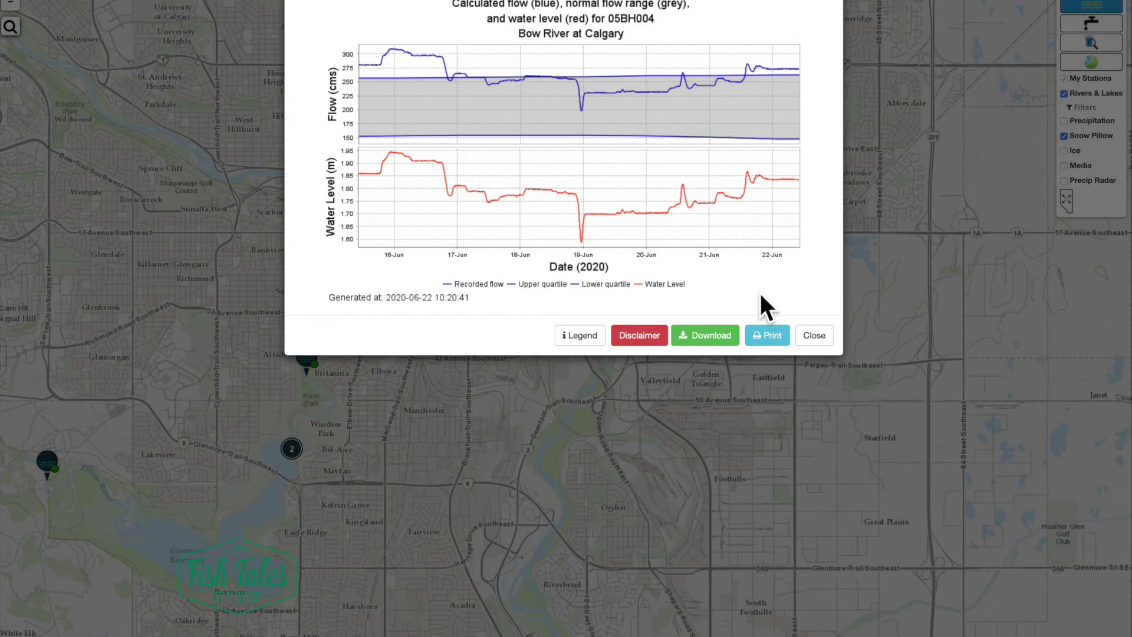
left_click(815, 335)
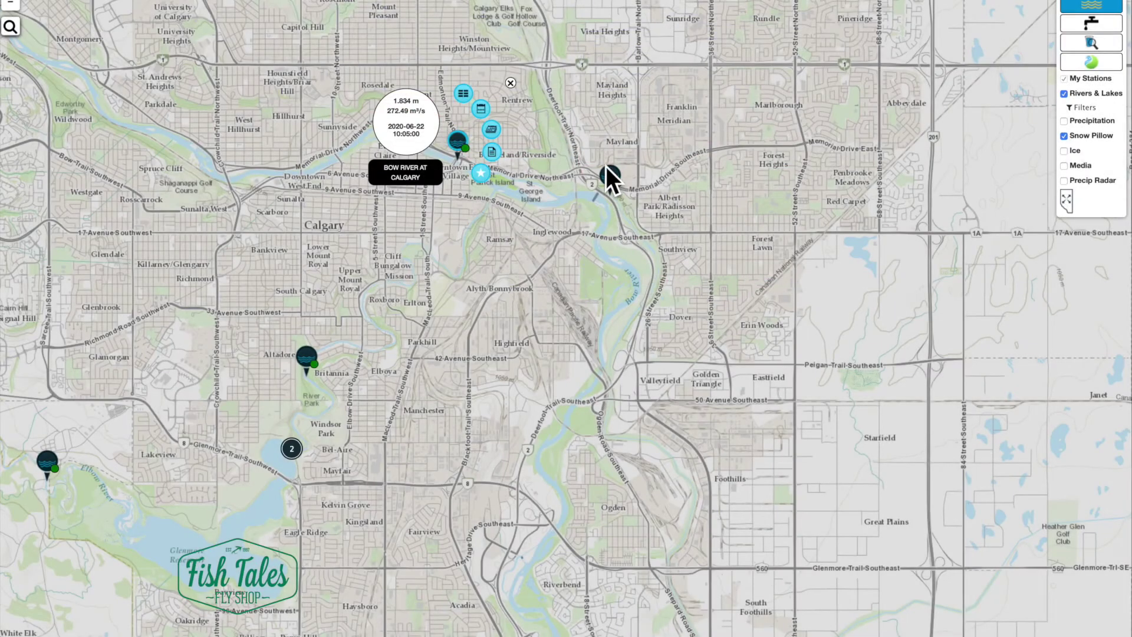
left_click(491, 132)
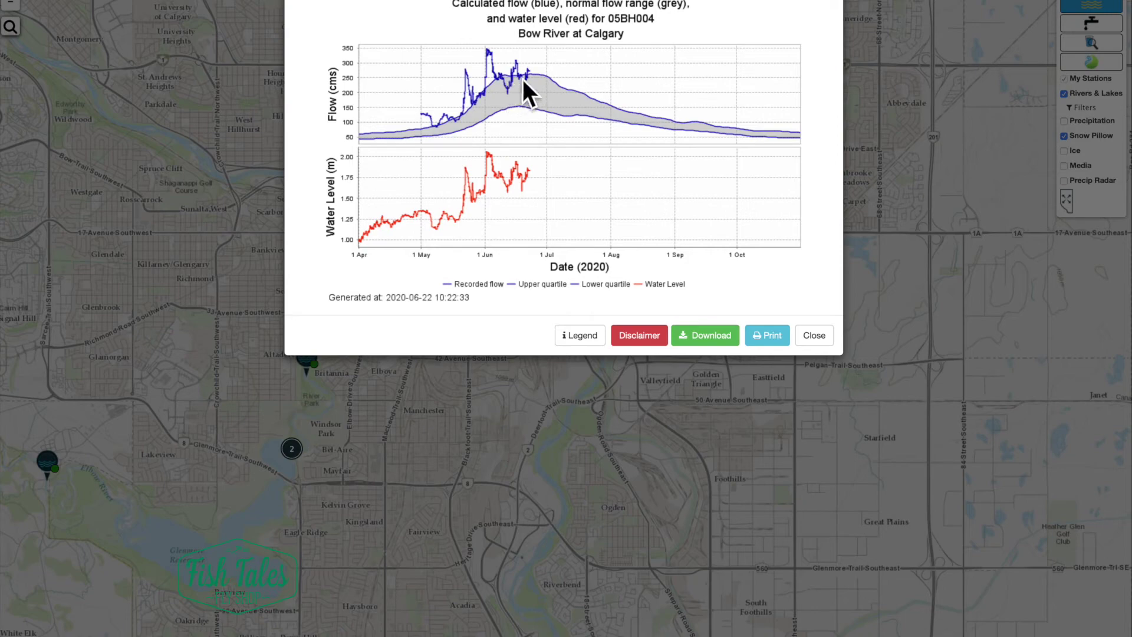
left_click(820, 342)
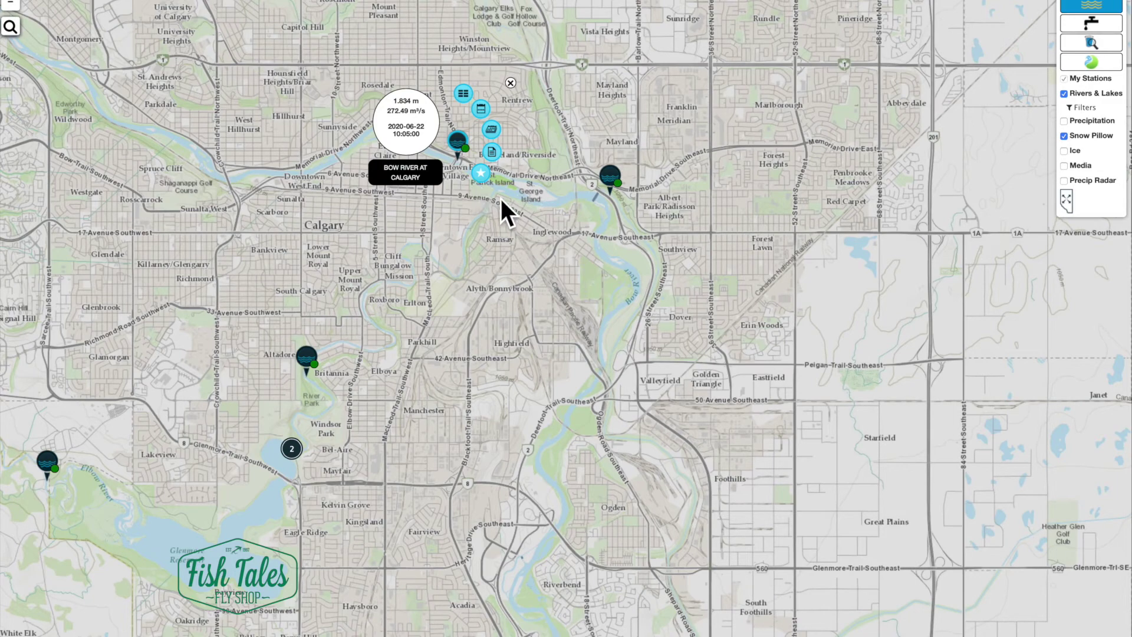
left_click(510, 83)
Examine the yearly flow and water level chart for the Western Irrigation District Canal near Headgates, and close the station.
left_click(610, 178)
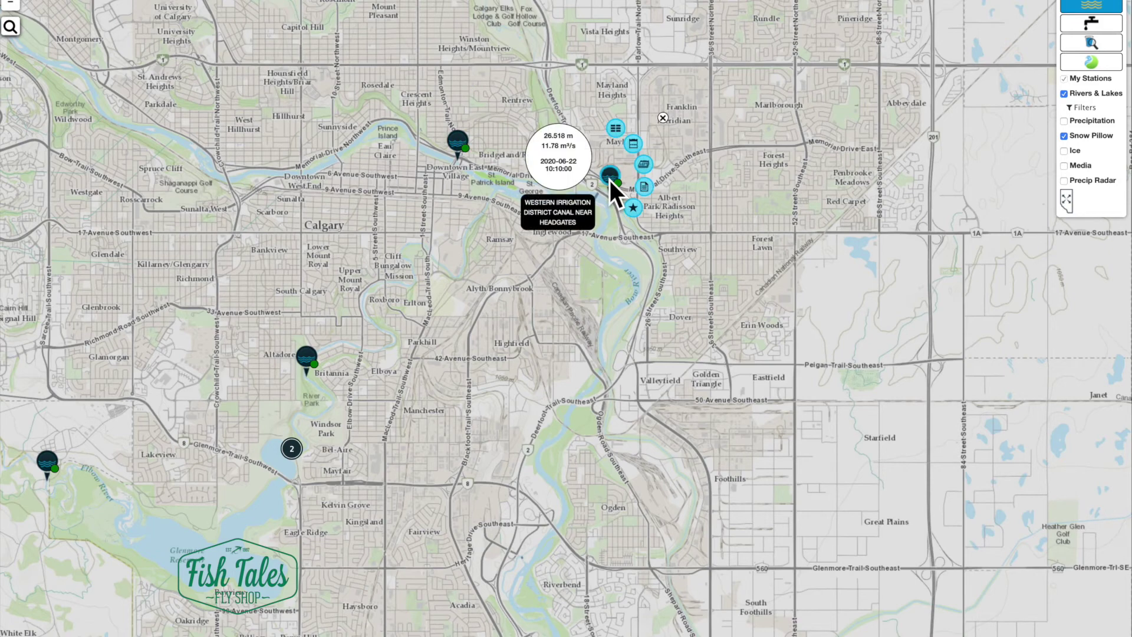
left_click(646, 167)
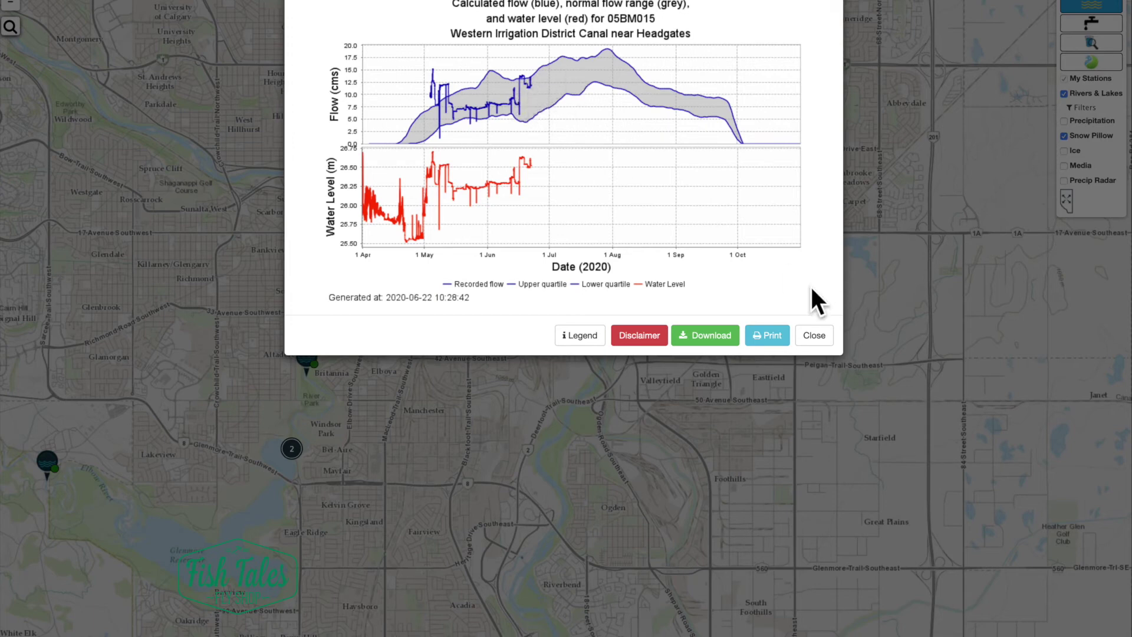
left_click(815, 335)
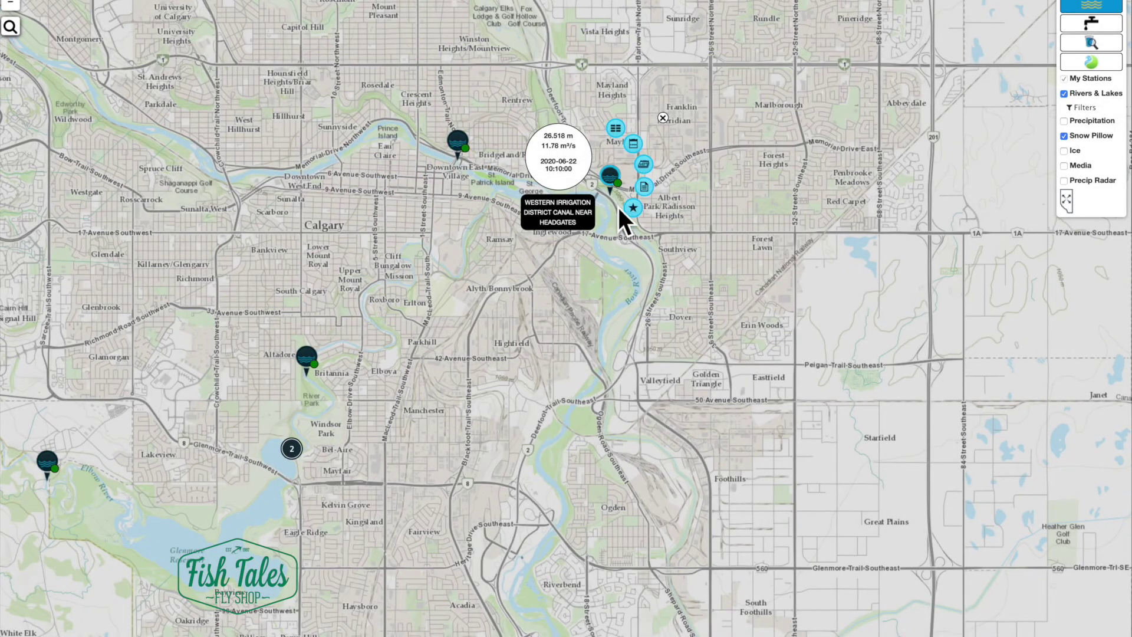
left_click(662, 118)
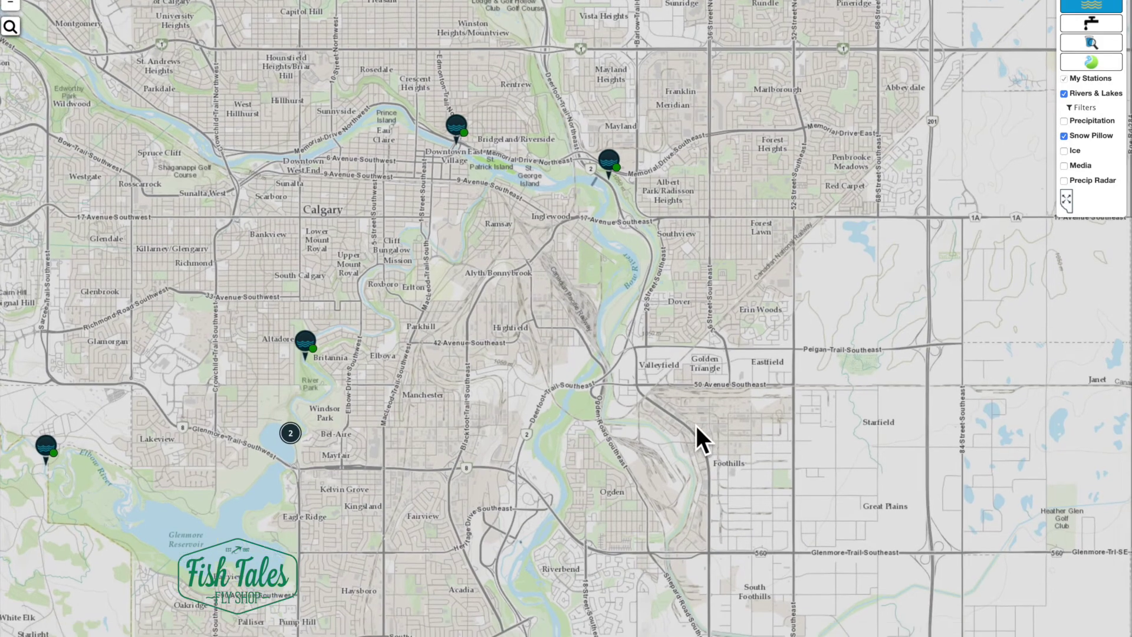
Survey the monitoring stations along the Bow River from Calgary past Fish Creek Provincial Park and downstream to Carseland.
left_click_drag(696, 434, 662, 253)
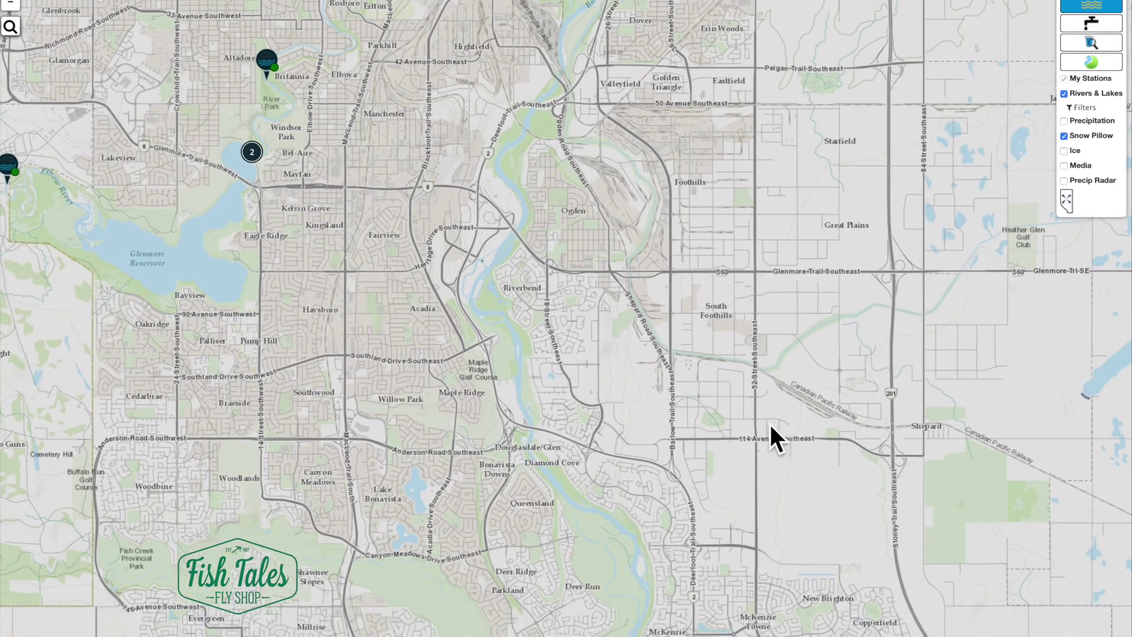
left_click_drag(771, 435, 724, 357)
scroll(721, 346, "down", 3)
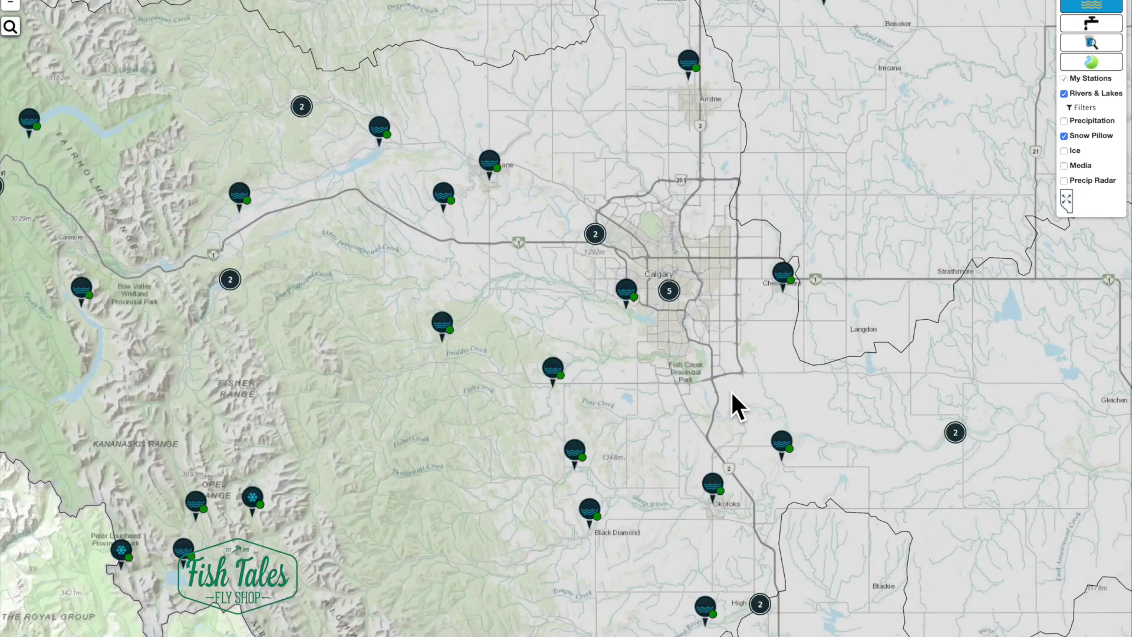
left_click_drag(727, 386, 656, 324)
scroll(652, 321, "up", 2)
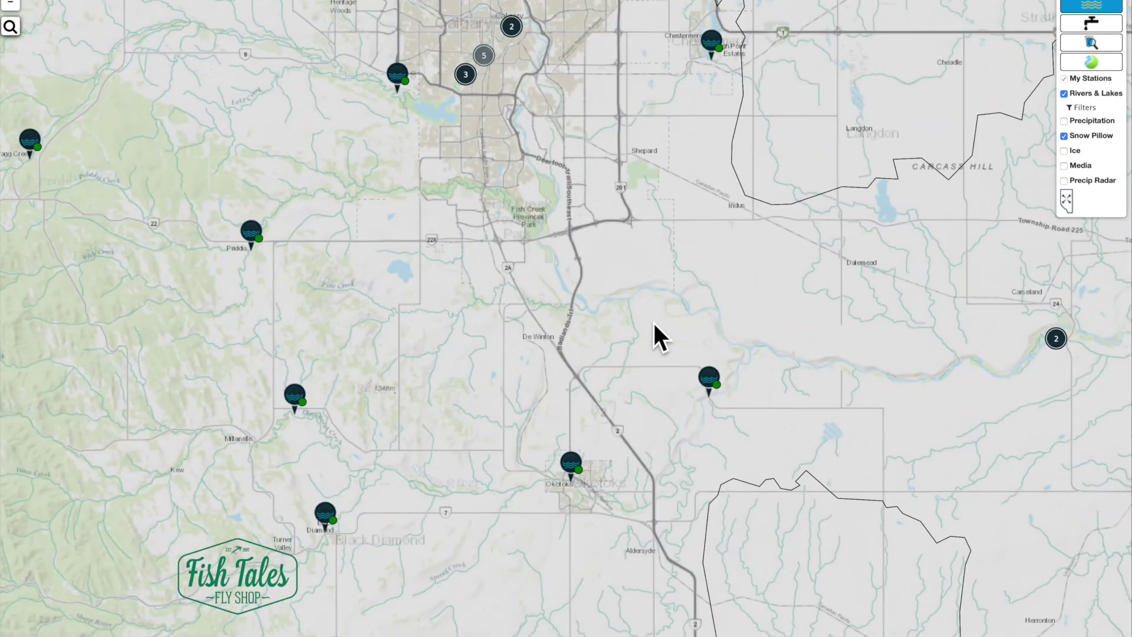
left_click_drag(748, 433, 688, 418)
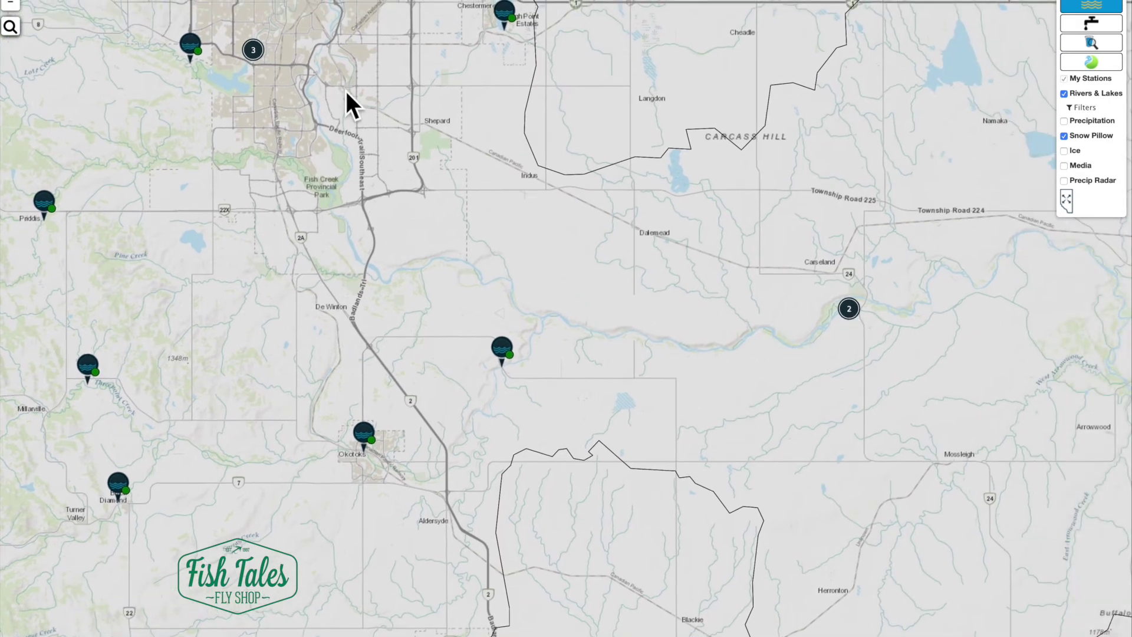
left_click_drag(308, 84, 373, 171)
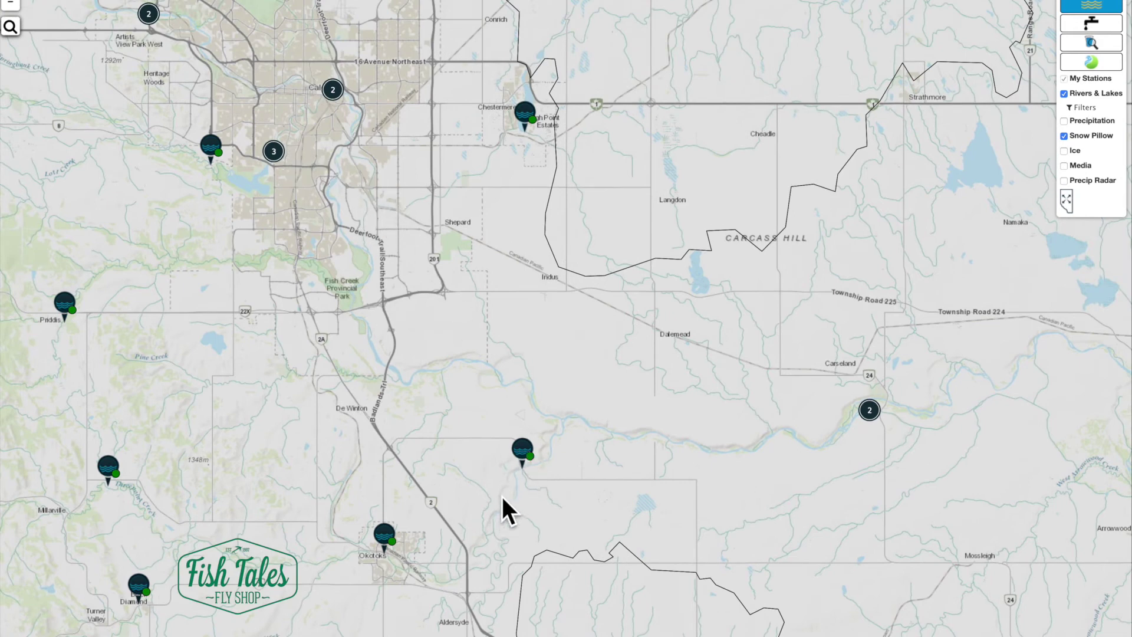
left_click_drag(479, 206, 595, 321)
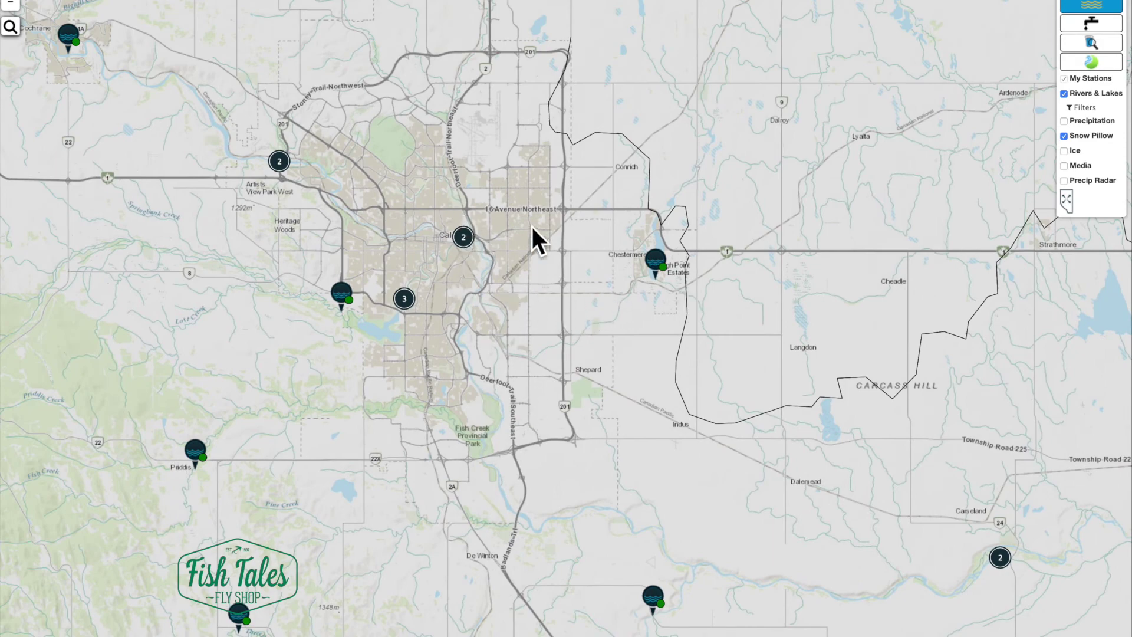
scroll(531, 226, "down", 2)
scroll(541, 257, "up", 2)
scroll(488, 220, "up", 3)
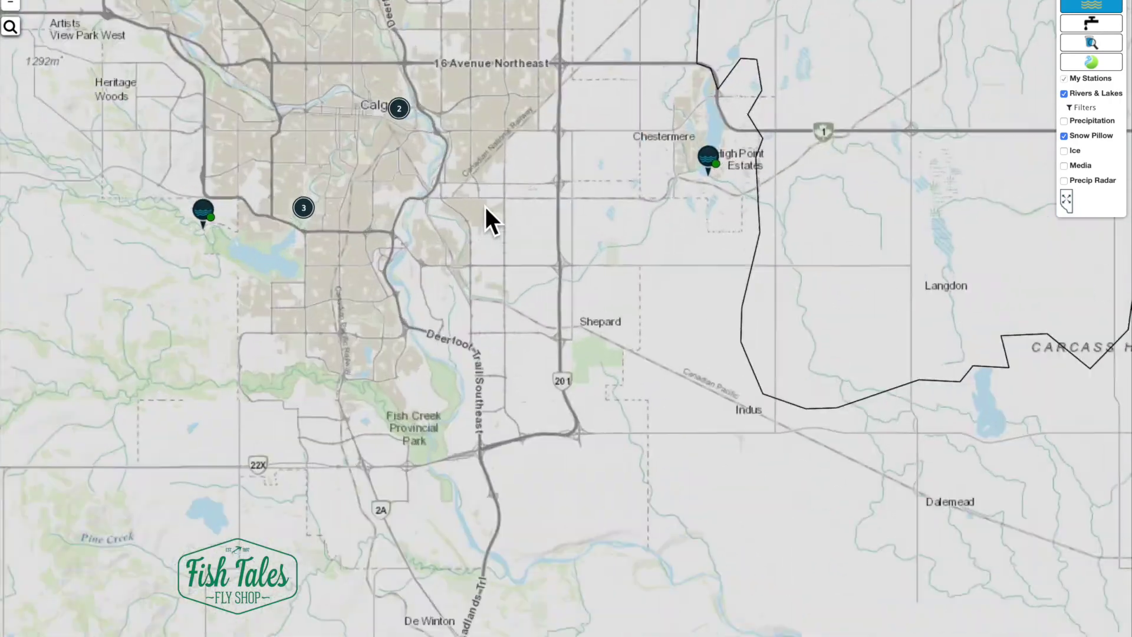
left_click_drag(530, 308, 537, 269)
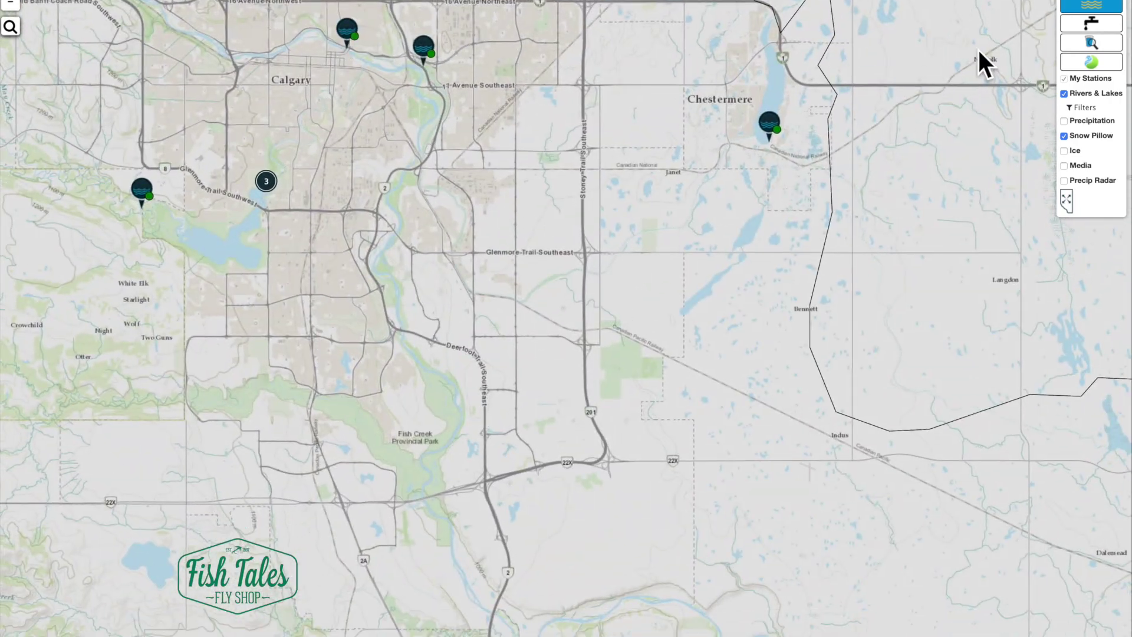
Switch the map to Water Management stations and open the Bow River Reach 3 station south of Fish Creek Provincial Park.
left_click(1090, 25)
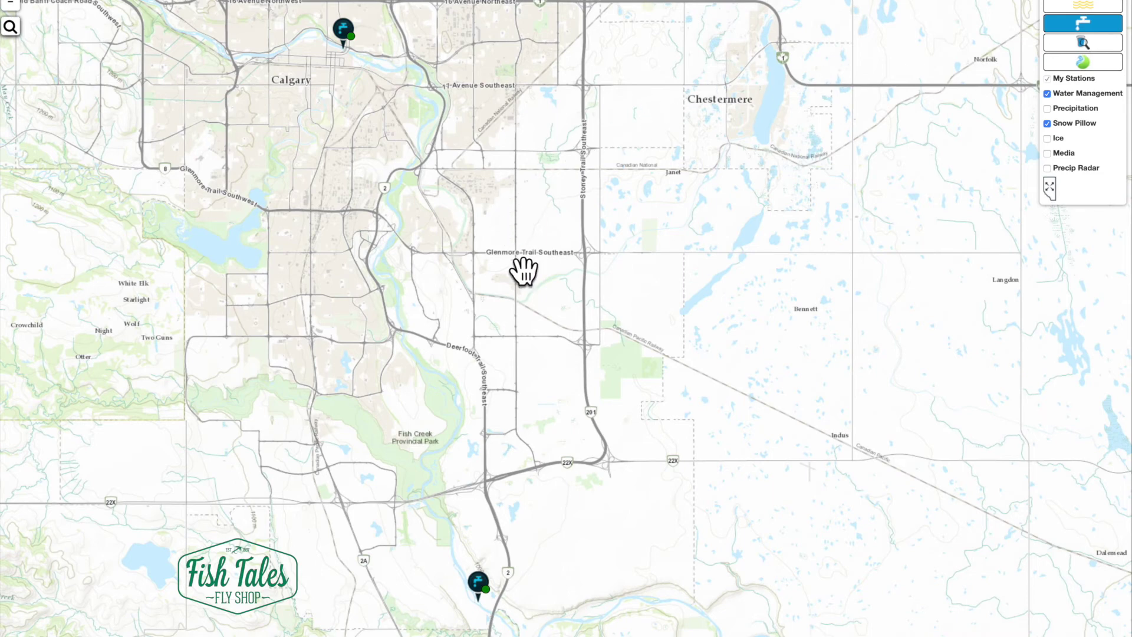
mouse_move(539, 470)
left_mouse_down()
mouse_move(512, 277)
mouse_move(498, 267)
left_mouse_up()
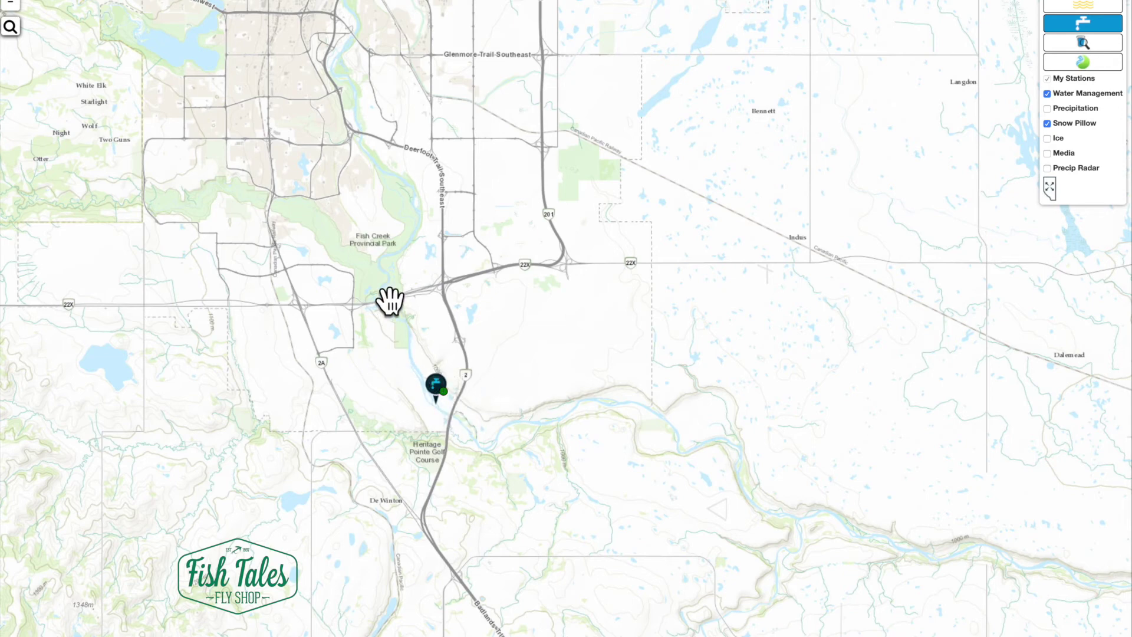
left_click(436, 387)
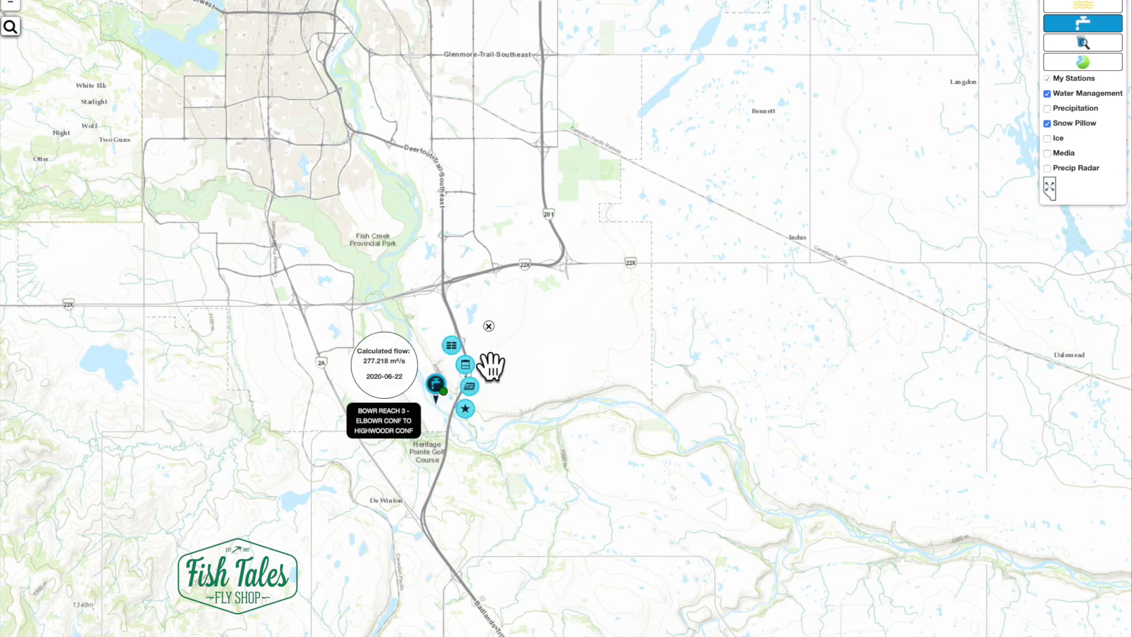
Examine the daily flow table for Bow River Reach 3, between the Elbow and Highwood confluences, and close the table.
left_click(452, 347)
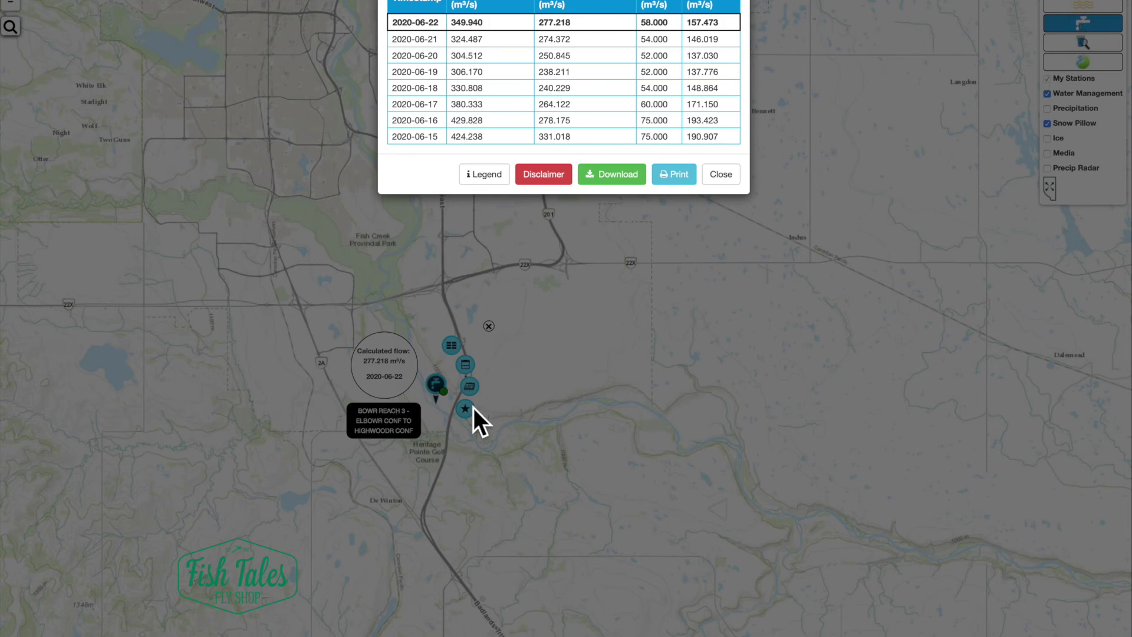
left_click(722, 174)
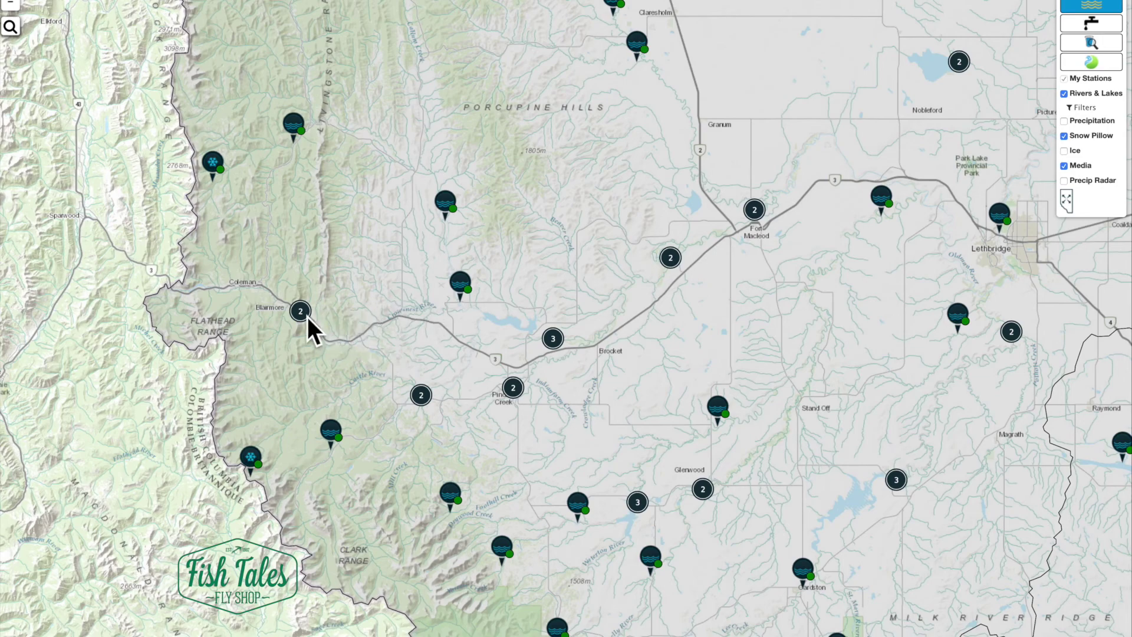
Find the stations near Frank in the Crowsnest Pass and open the Crowsnest River at Frank station.
scroll(306, 313, "up", 3)
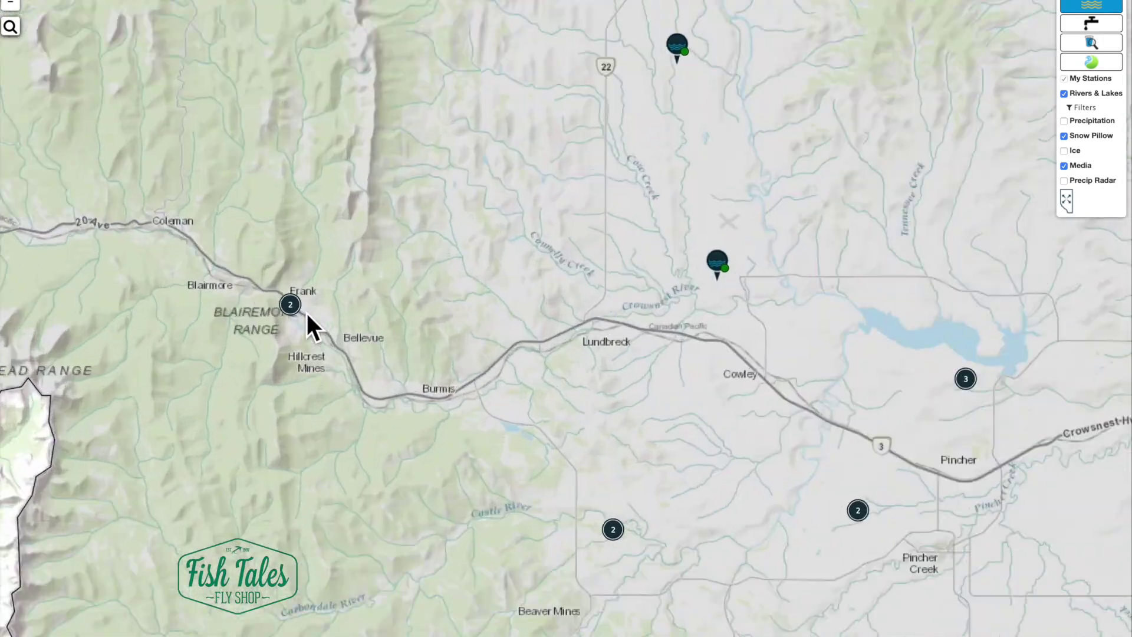
scroll(306, 313, "up", 3)
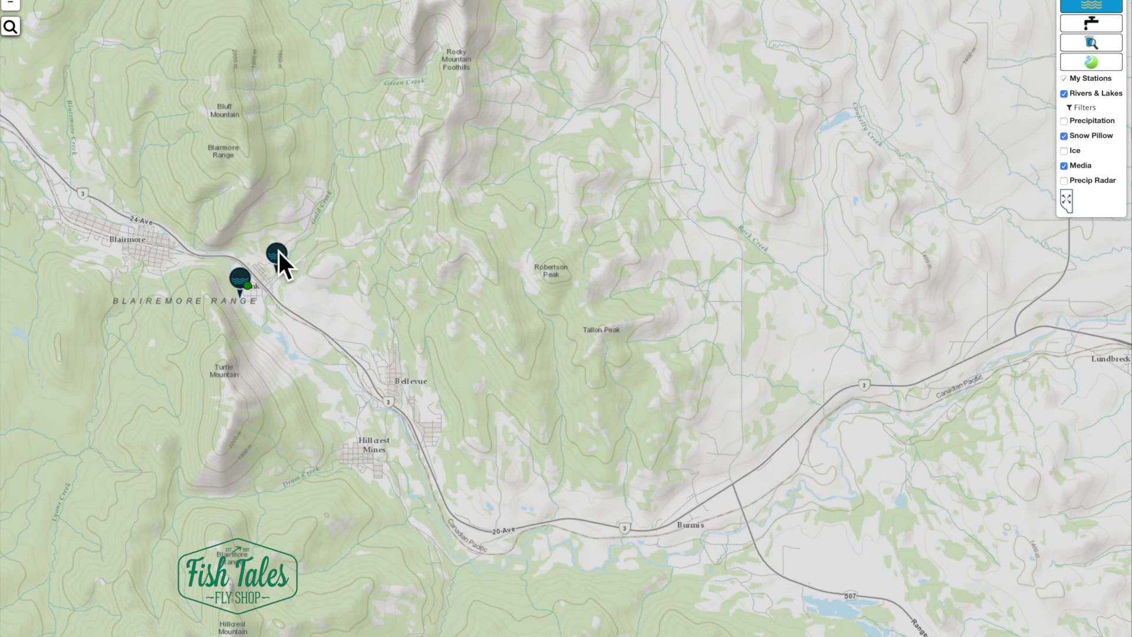
scroll(297, 263, "up", 2)
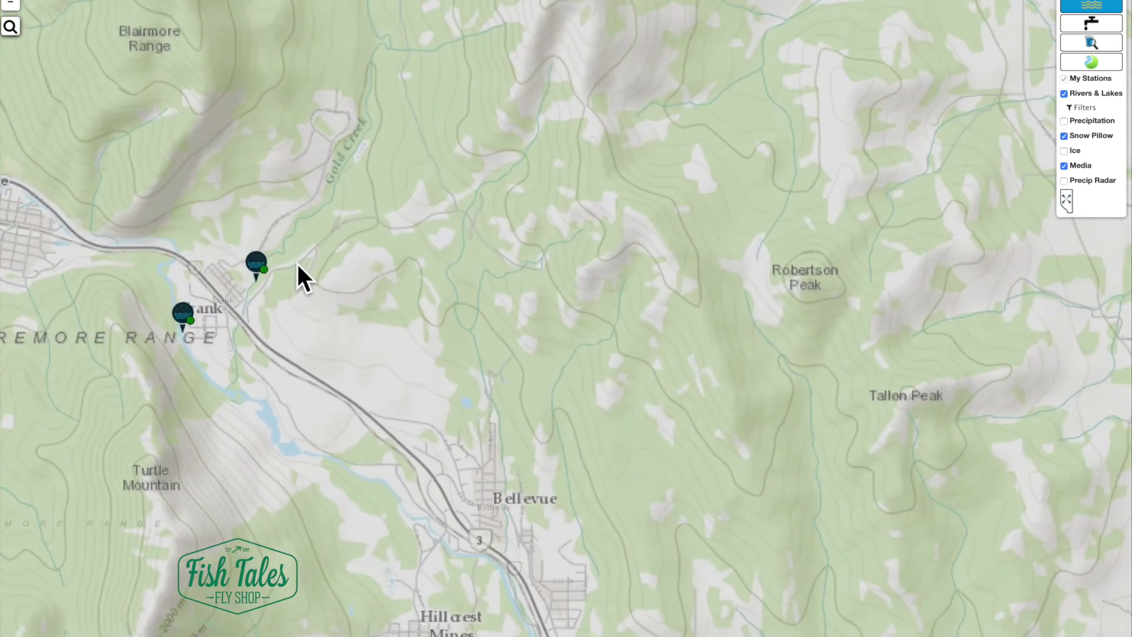
left_click(184, 312)
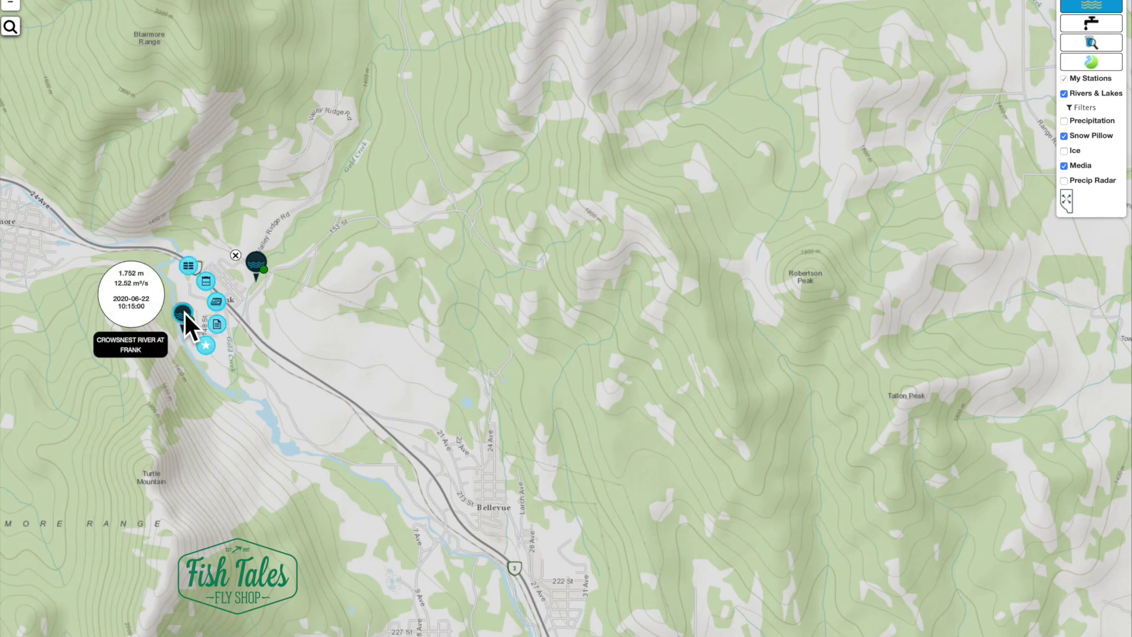
Examine the yearly and past-week flow and water level charts for the Crowsnest River at Frank, and close the station.
left_click(217, 302)
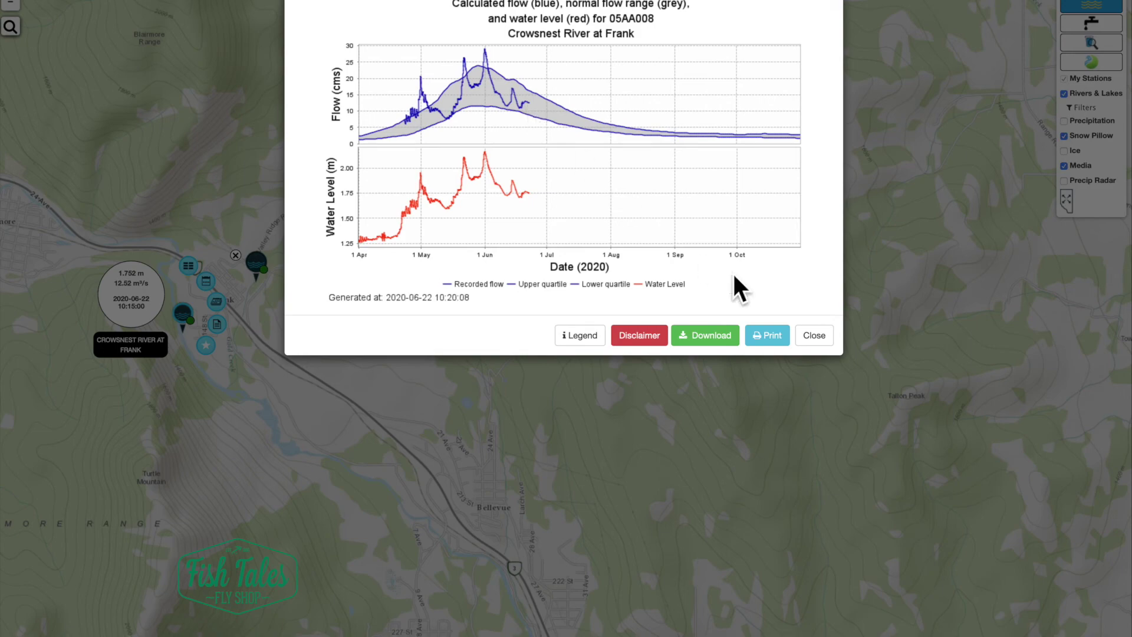
left_click(812, 335)
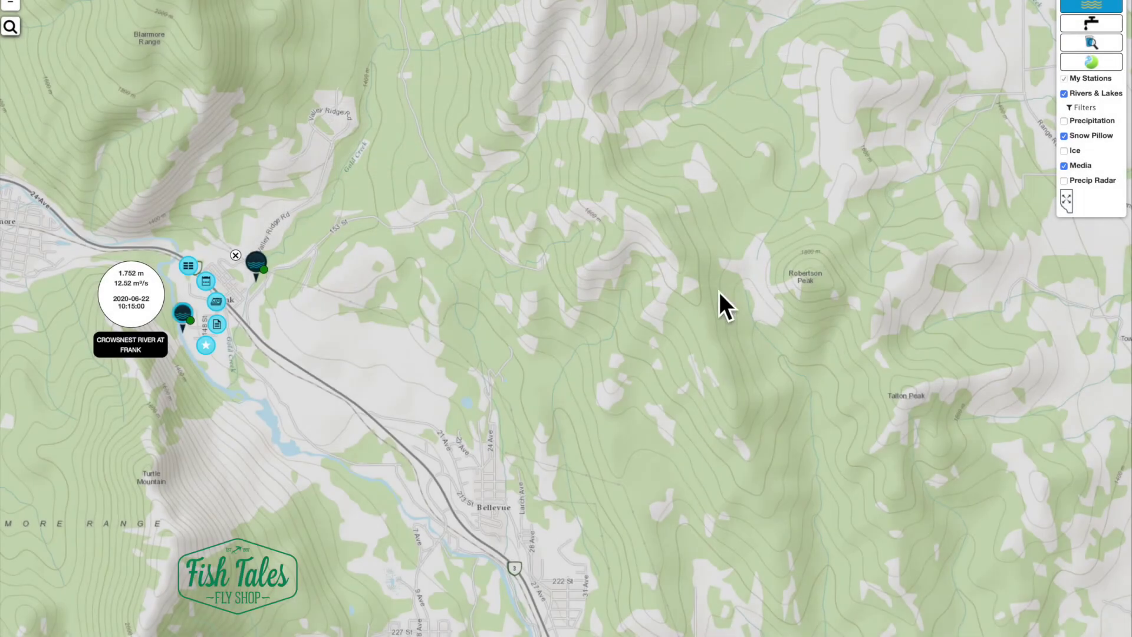
left_click(211, 281)
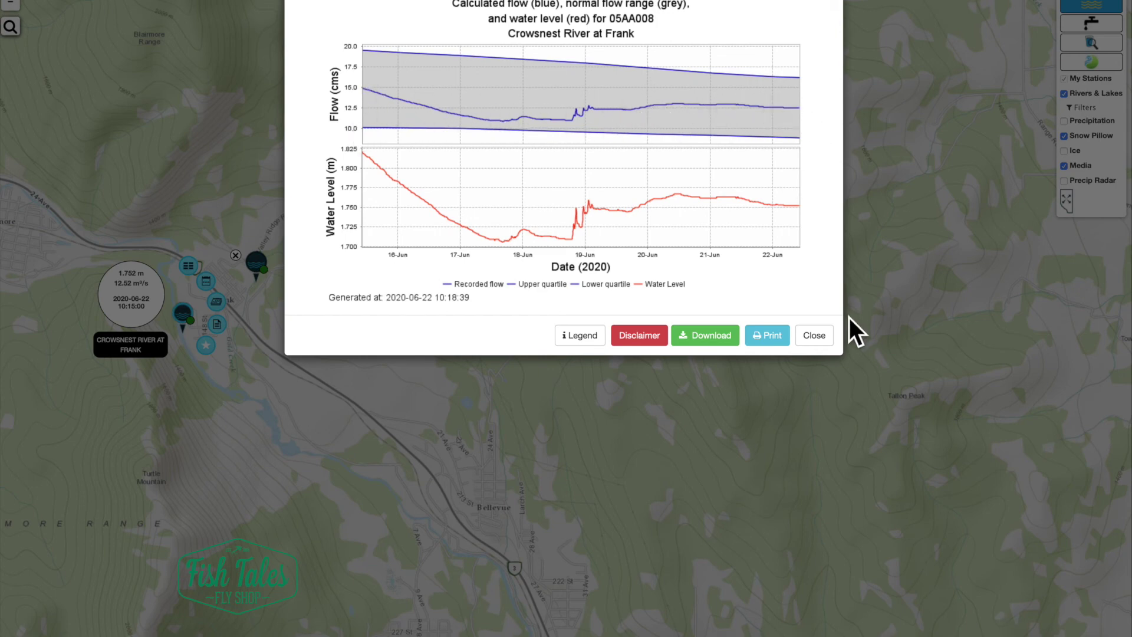
left_click(815, 335)
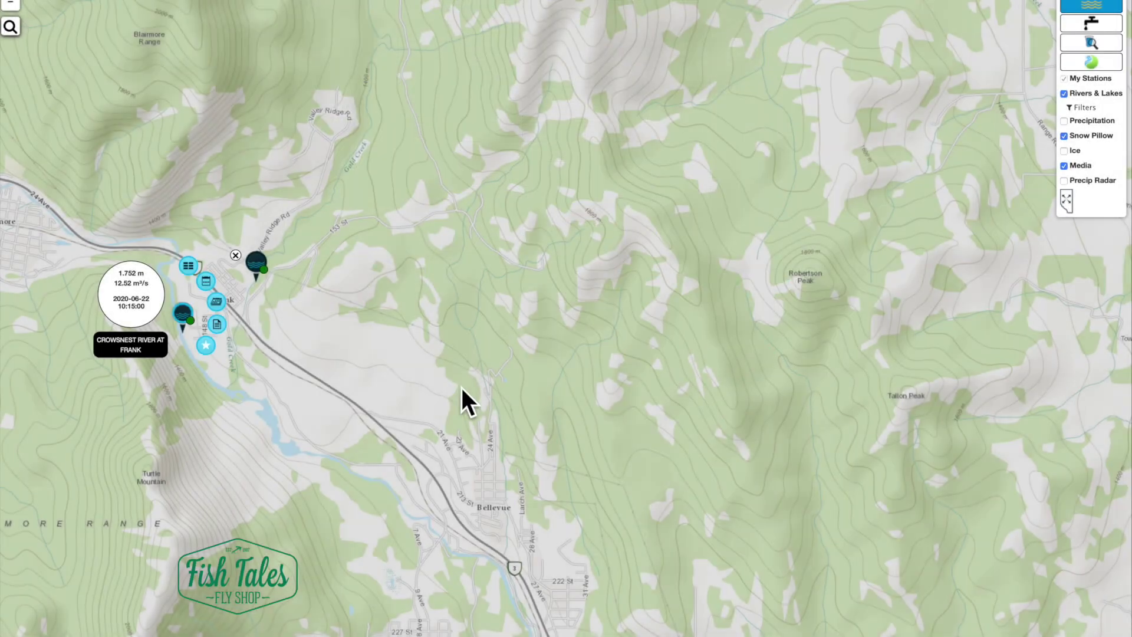
left_click(235, 255)
Find the river station north of Coleman, west of the Livingstone Range, and open Racehorse Creek near the Mouth.
scroll(435, 327, "down", 2)
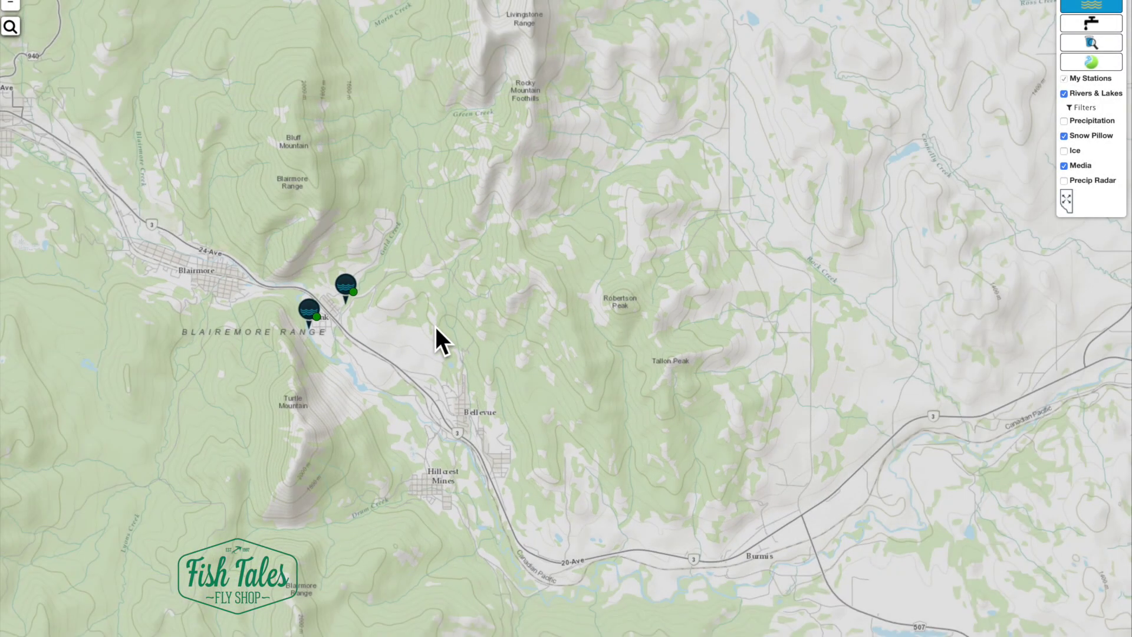
left_click_drag(446, 210, 596, 399)
left_click_drag(424, 182, 528, 240)
scroll(529, 241, "up", 2)
scroll(528, 238, "down", 3)
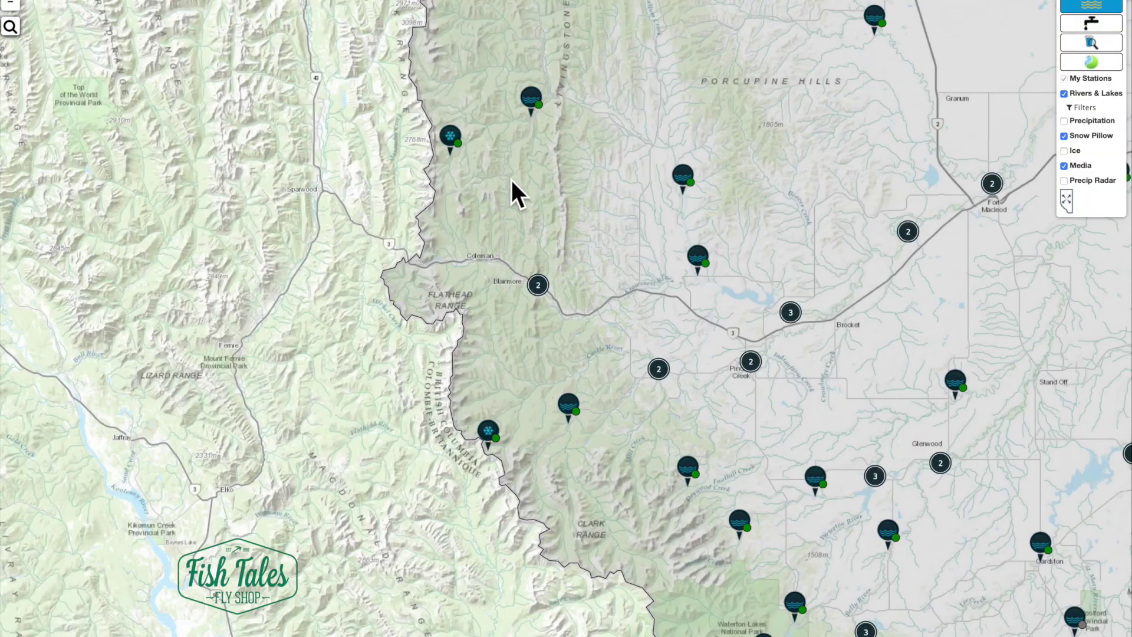
scroll(536, 172, "up", 2)
scroll(531, 265, "up", 4)
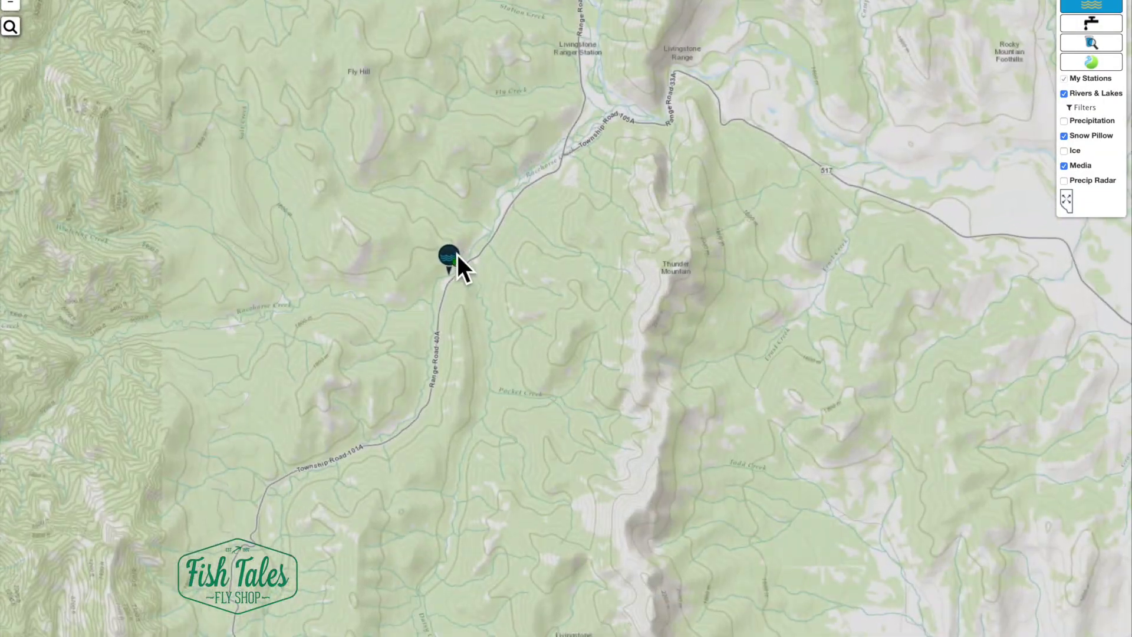
left_click(449, 256)
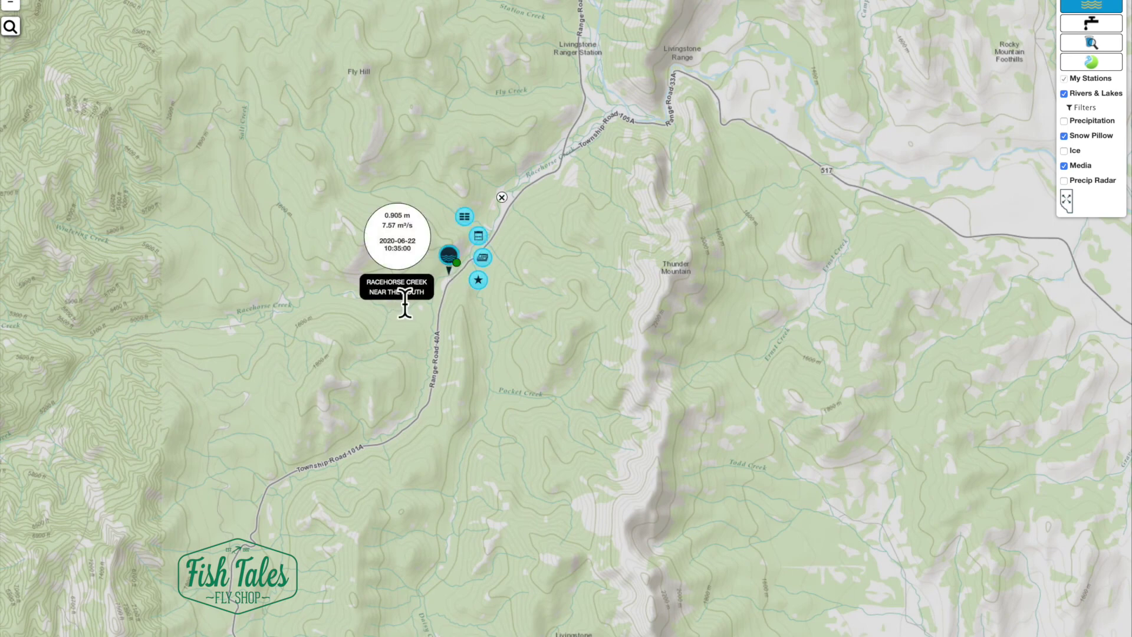
Examine the yearly and past-week flow and water level charts for Racehorse Creek near the Mouth, closing each chart.
left_click(489, 258)
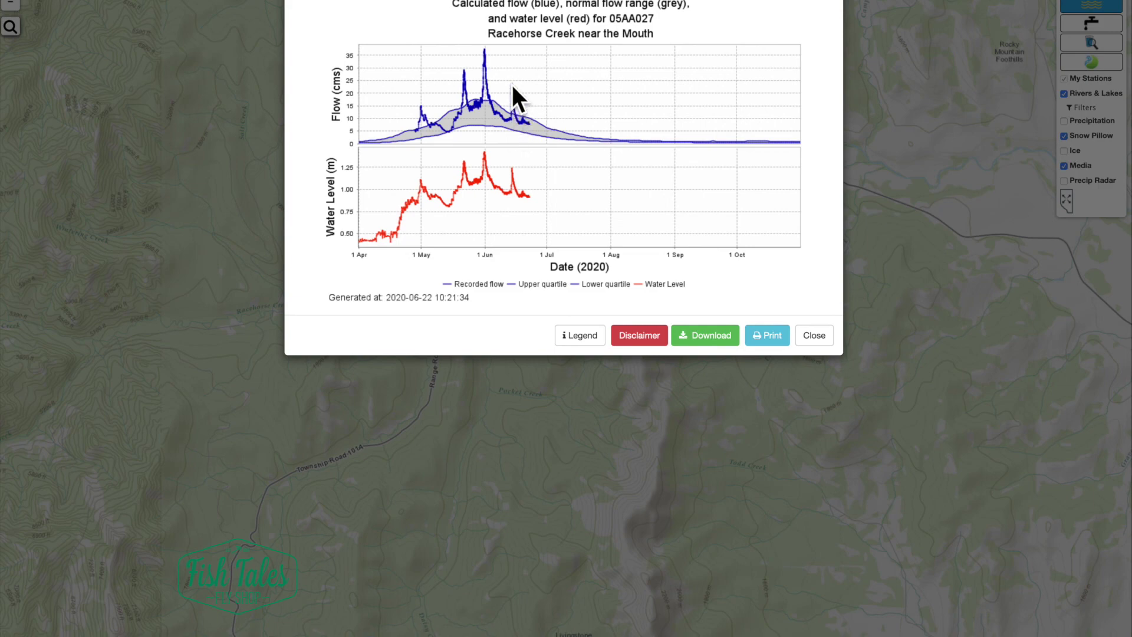
left_click(814, 335)
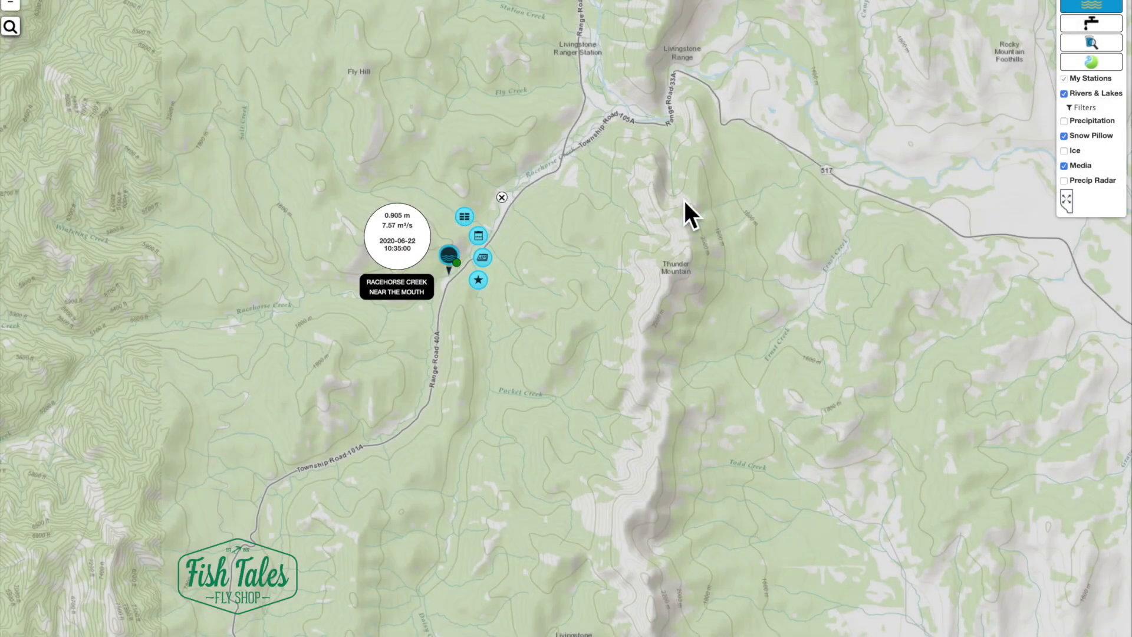
left_click(479, 236)
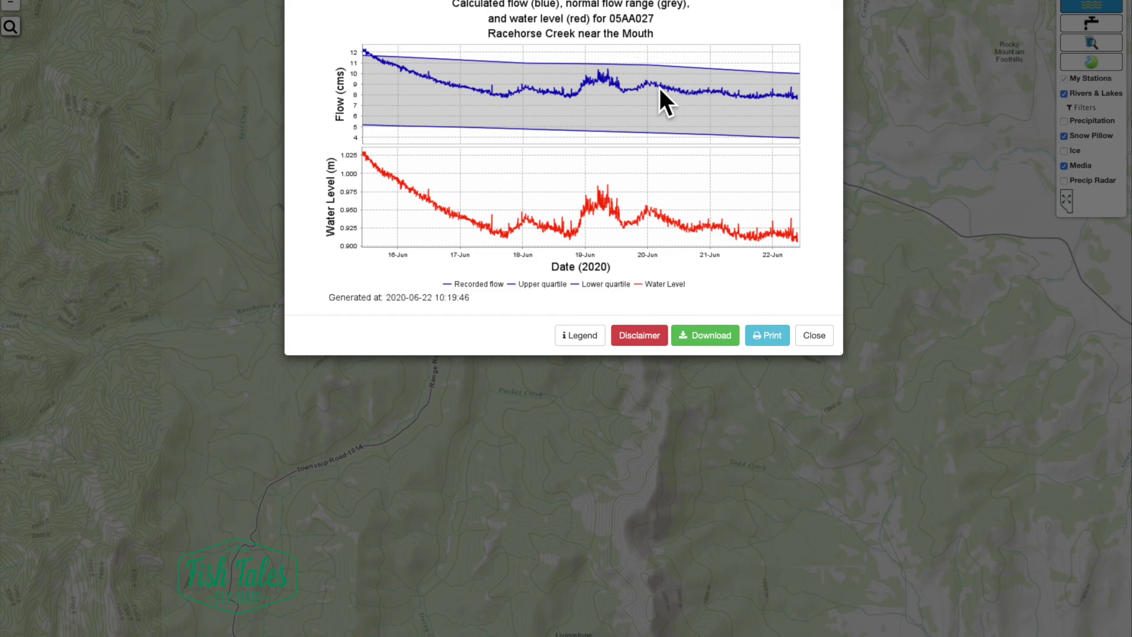
left_click(815, 335)
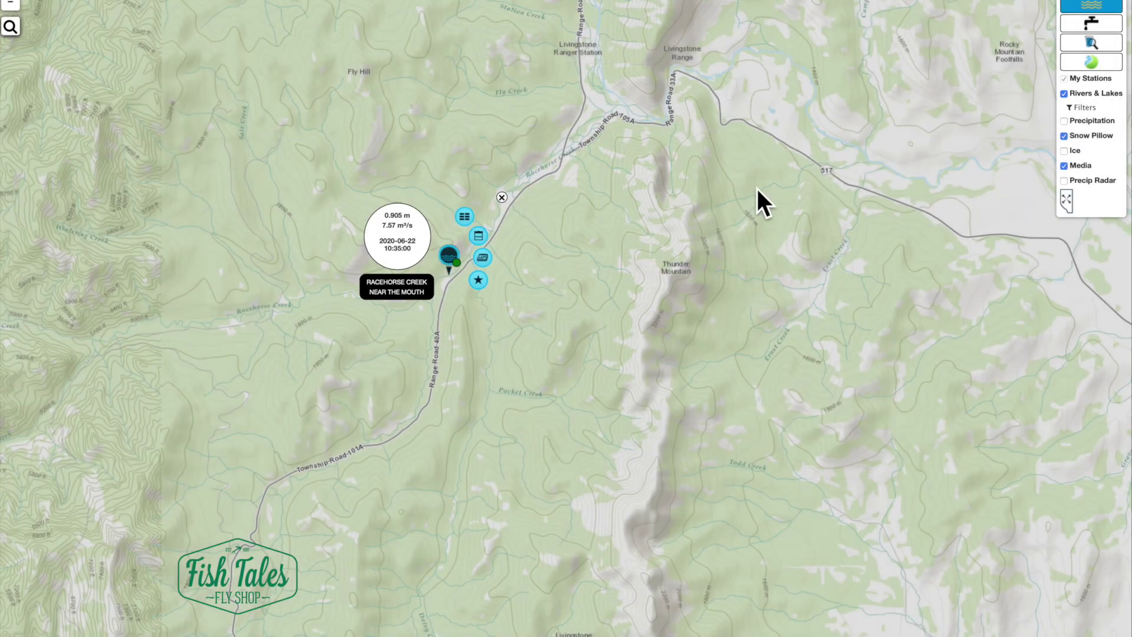
Survey the river and snow pillow stations across southern Alberta, from the Livingstone Range to Calgary, Lethbridge and Medicine Hat.
scroll(691, 254, "down", 1)
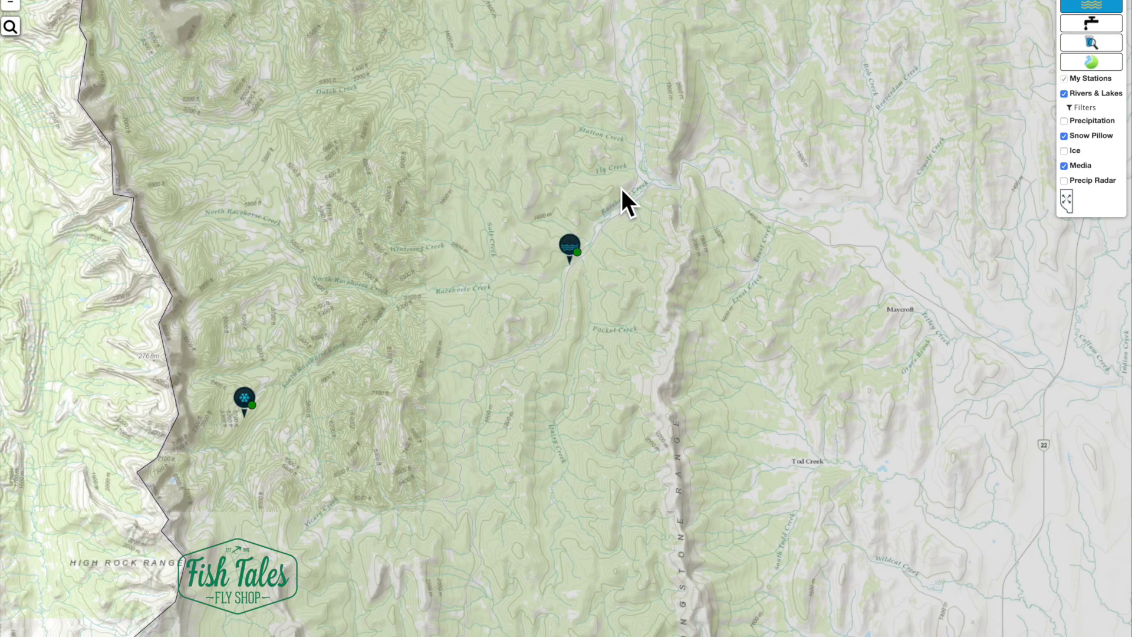
scroll(740, 263, "down", 2)
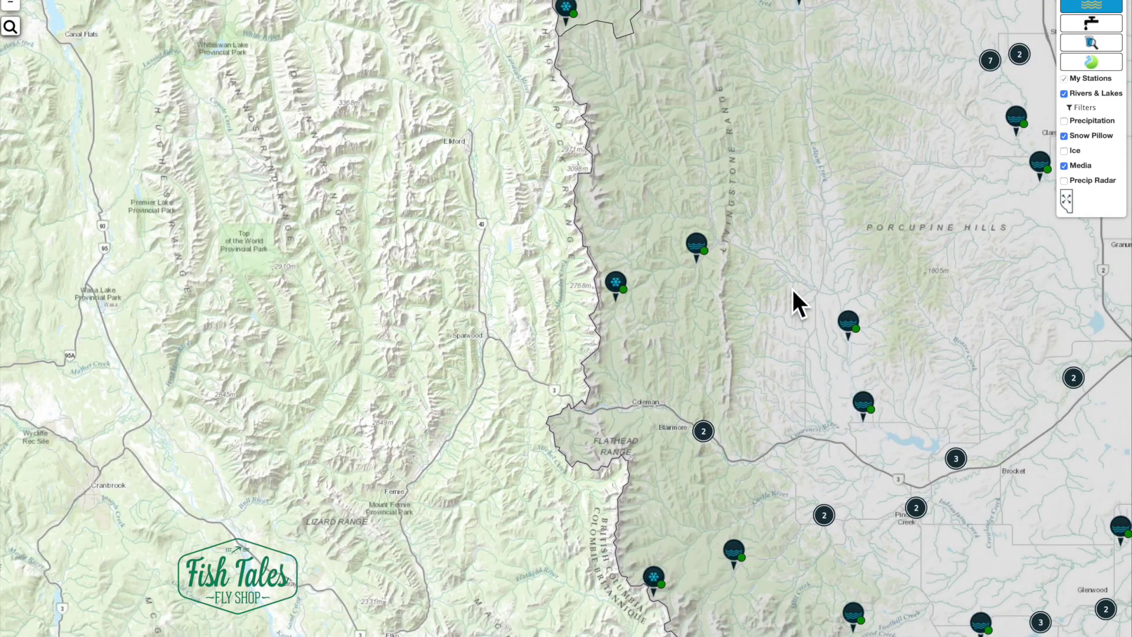
left_click_drag(793, 303, 521, 261)
scroll(790, 296, "down", 2)
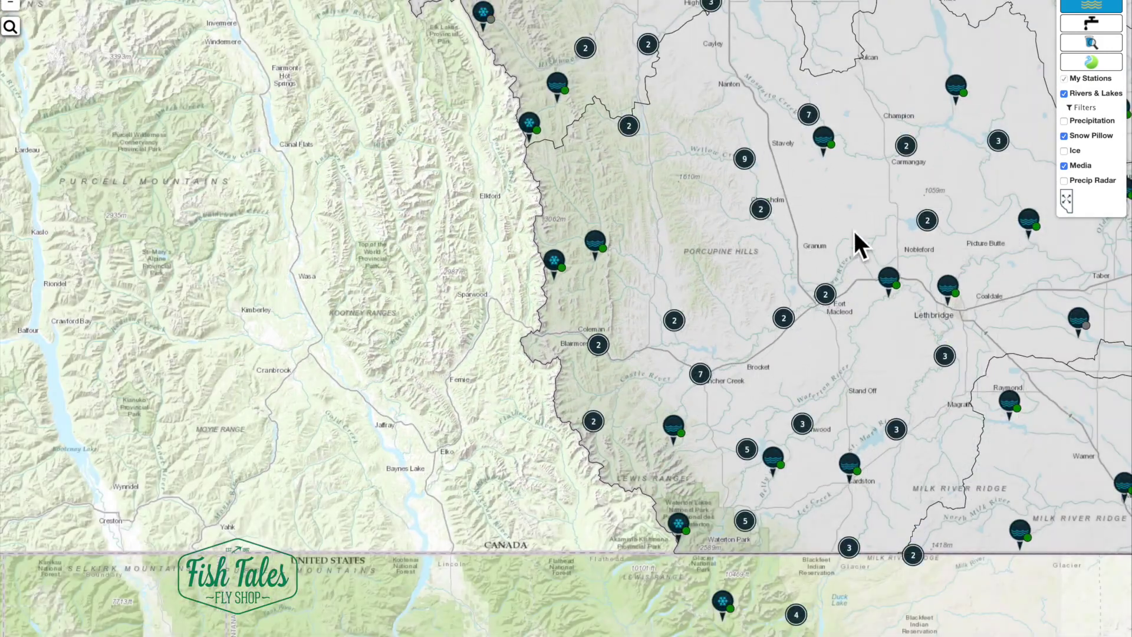
scroll(858, 240, "up", 2)
left_click_drag(858, 245, 463, 438)
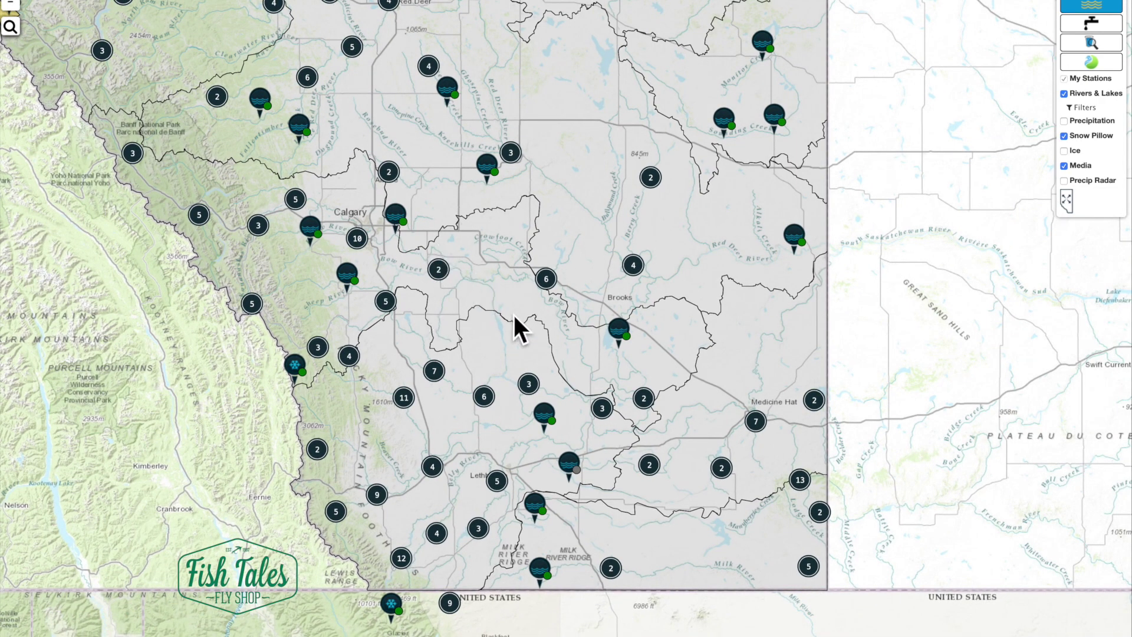
left_click_drag(442, 323, 546, 285)
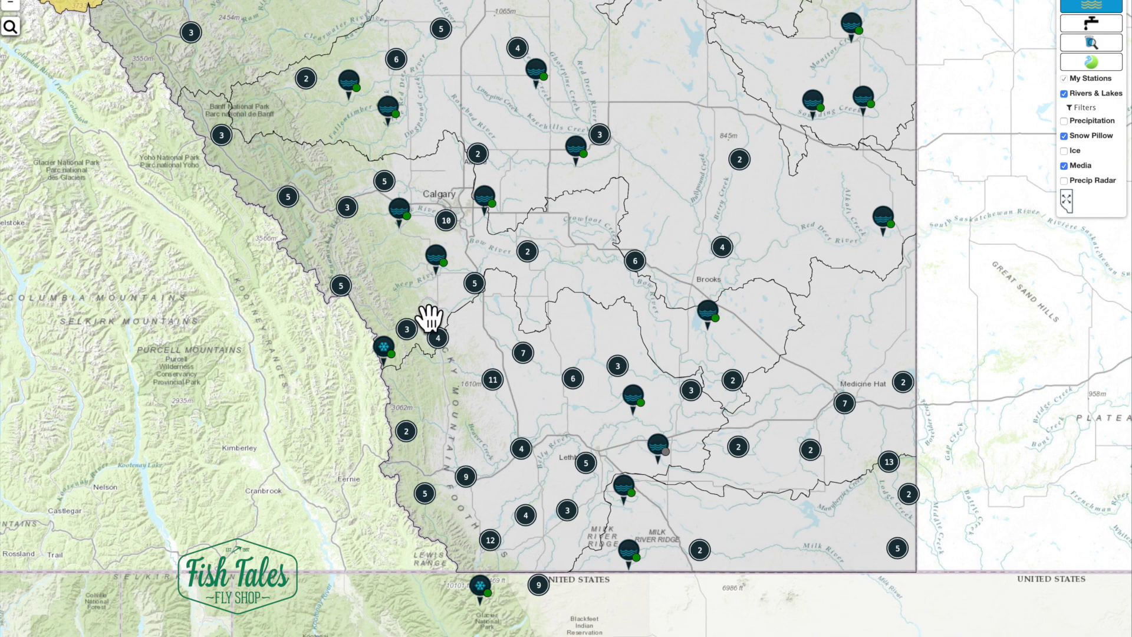
scroll(421, 287, "down", 1)
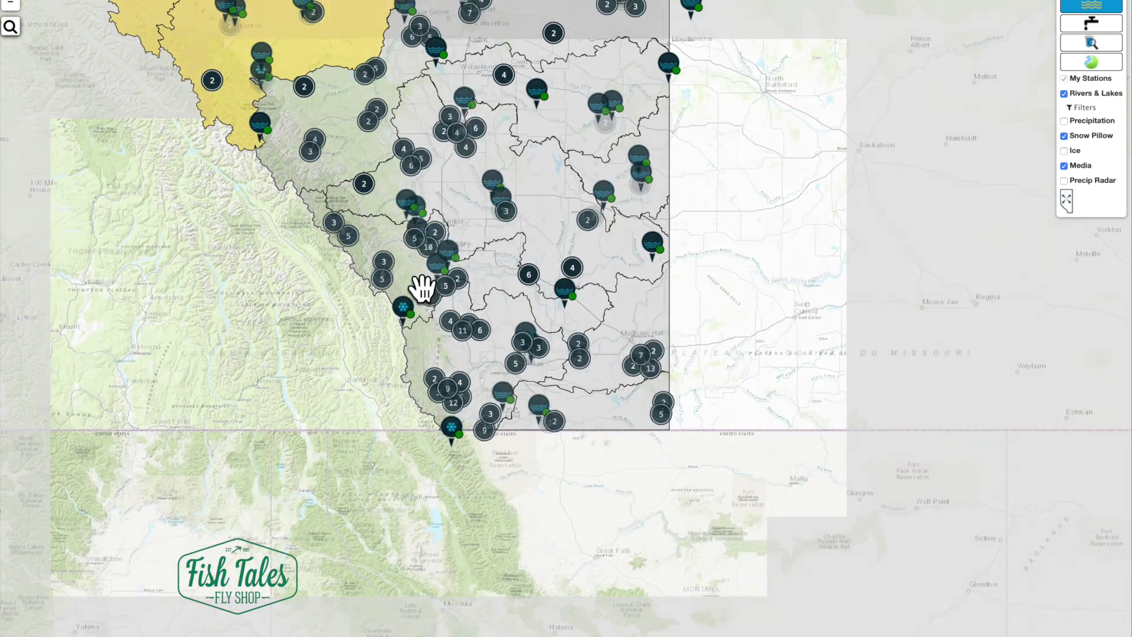